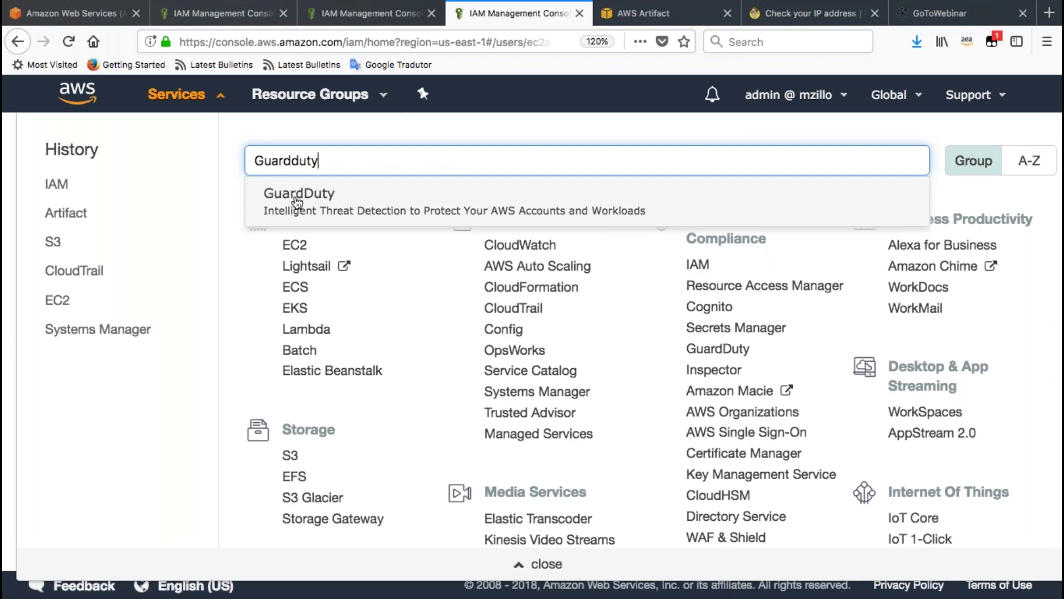
Open the GuardDuty service and filter its findings to High severity.
left_click(299, 204)
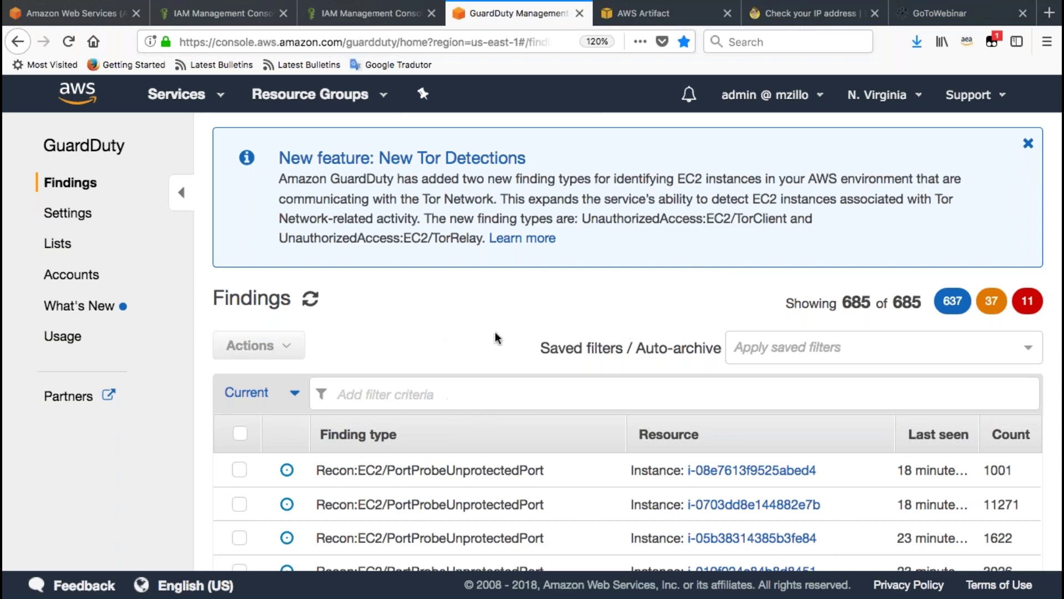
left_click(1028, 302)
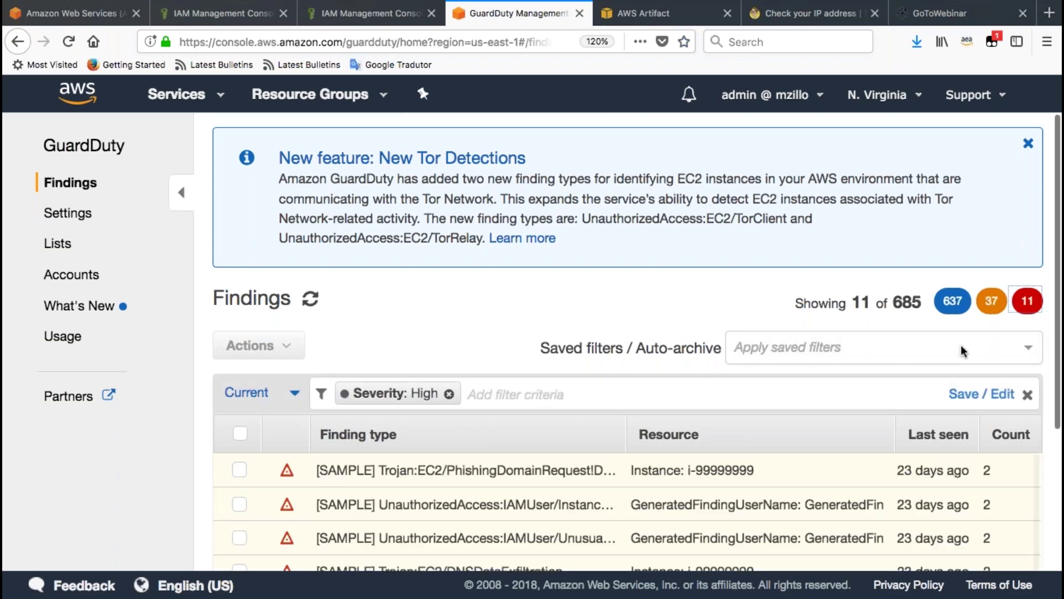
scroll(589, 494, "down", 1)
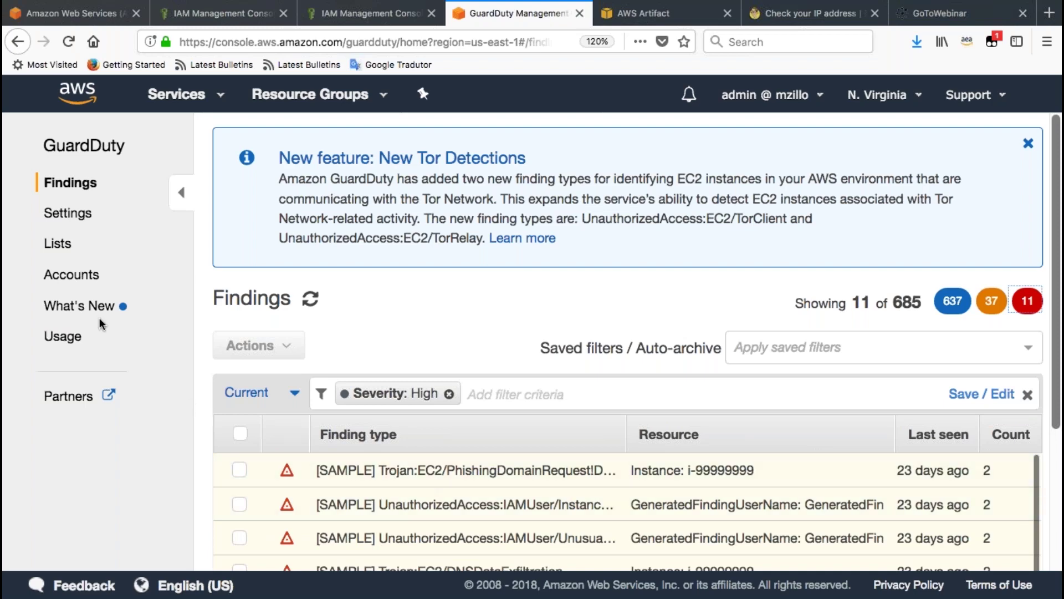
Open the sample Trojan:EC2/PhishingDomainRequest!DNS finding and examine its description, affected resource, network interface, action type and protocol.
left_click(434, 469)
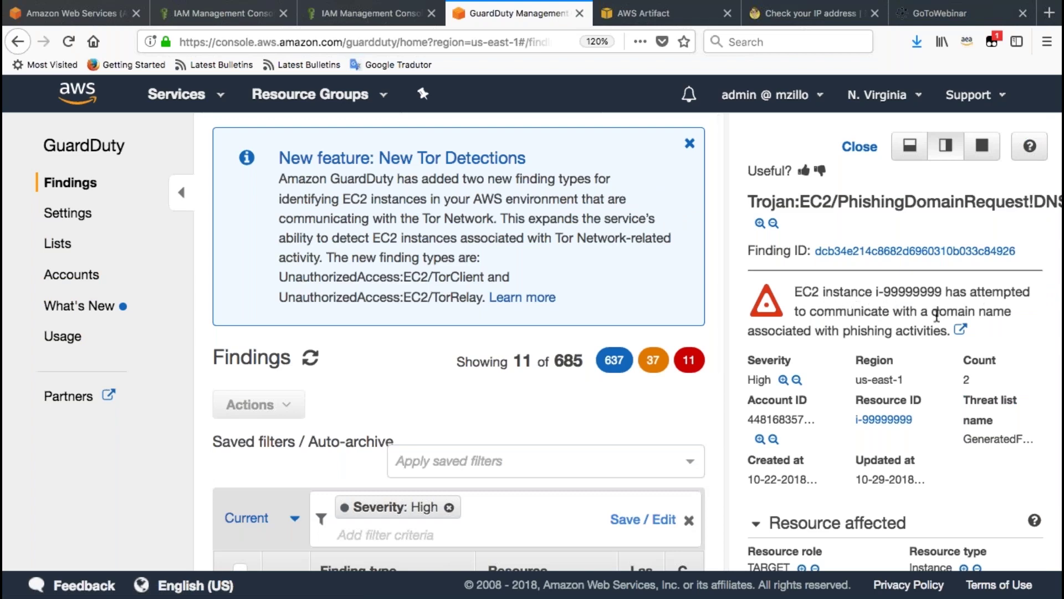
left_click_drag(817, 331, 944, 329)
scroll(947, 347, "down", 10)
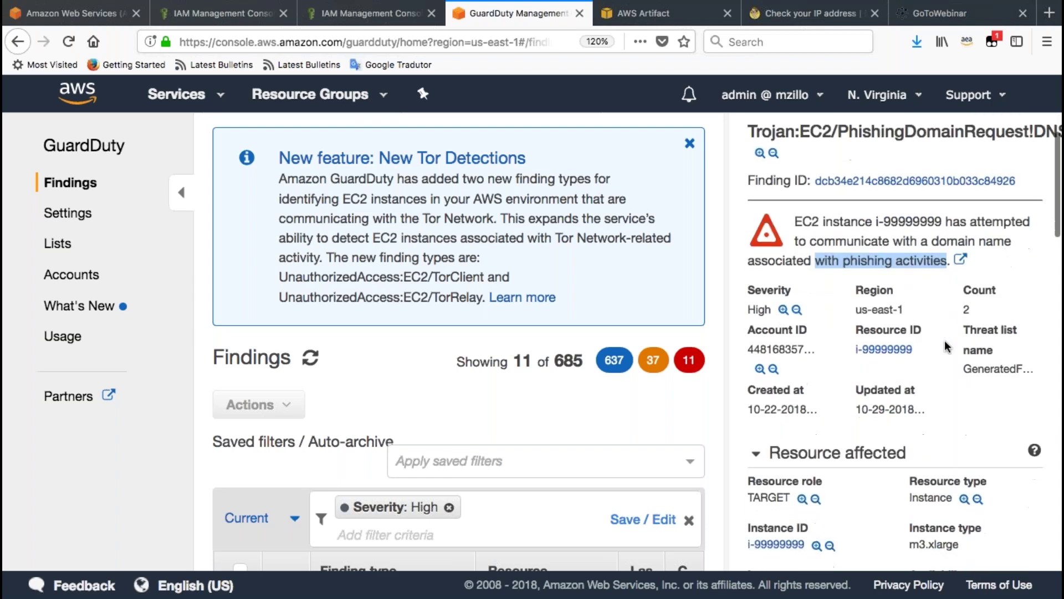
scroll(904, 342, "down", 10)
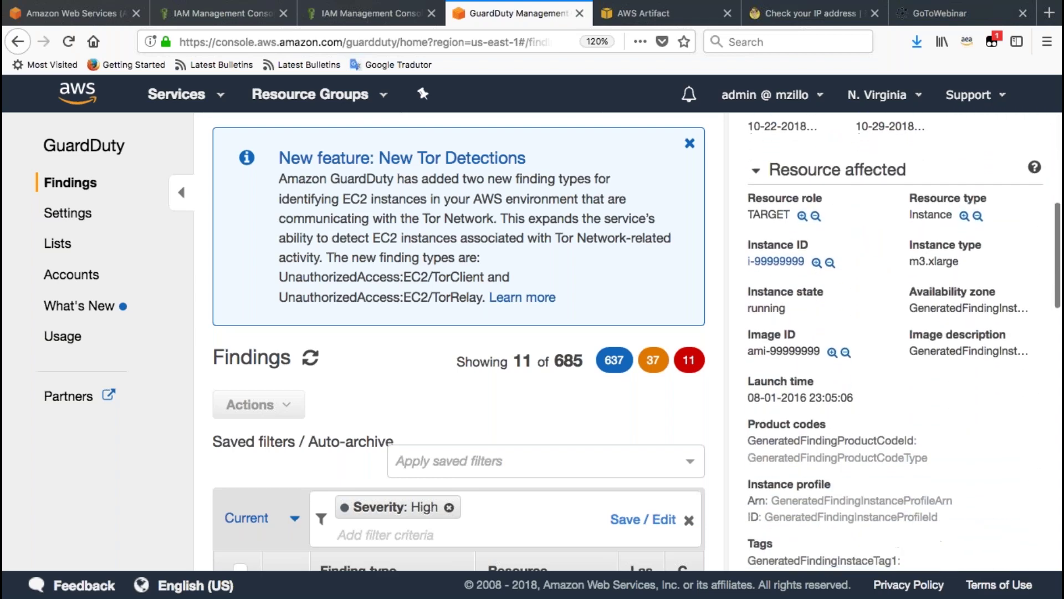
scroll(762, 377, "down", 10)
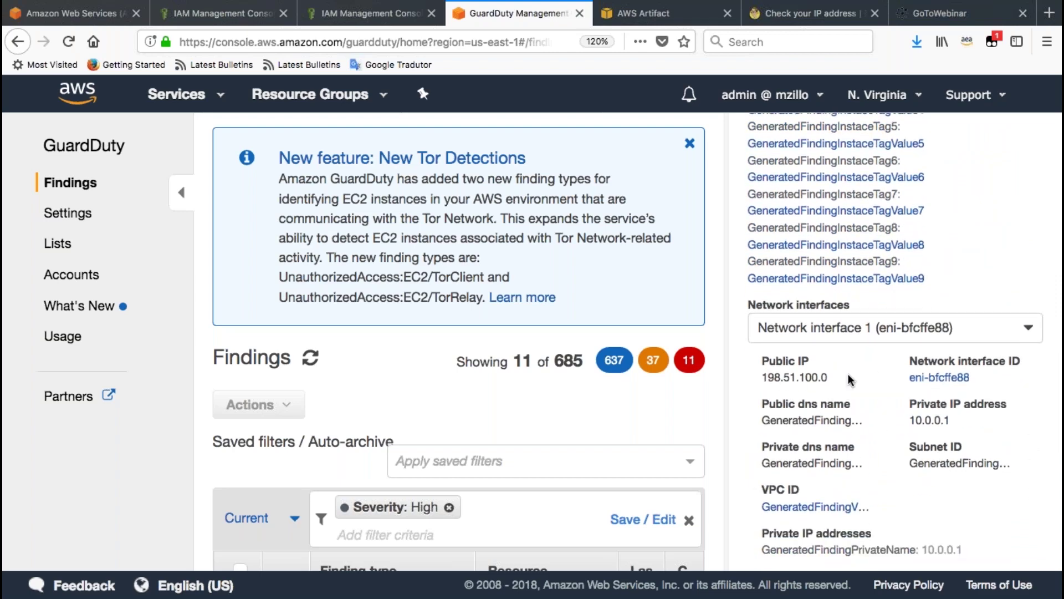
scroll(848, 374, "down", 10)
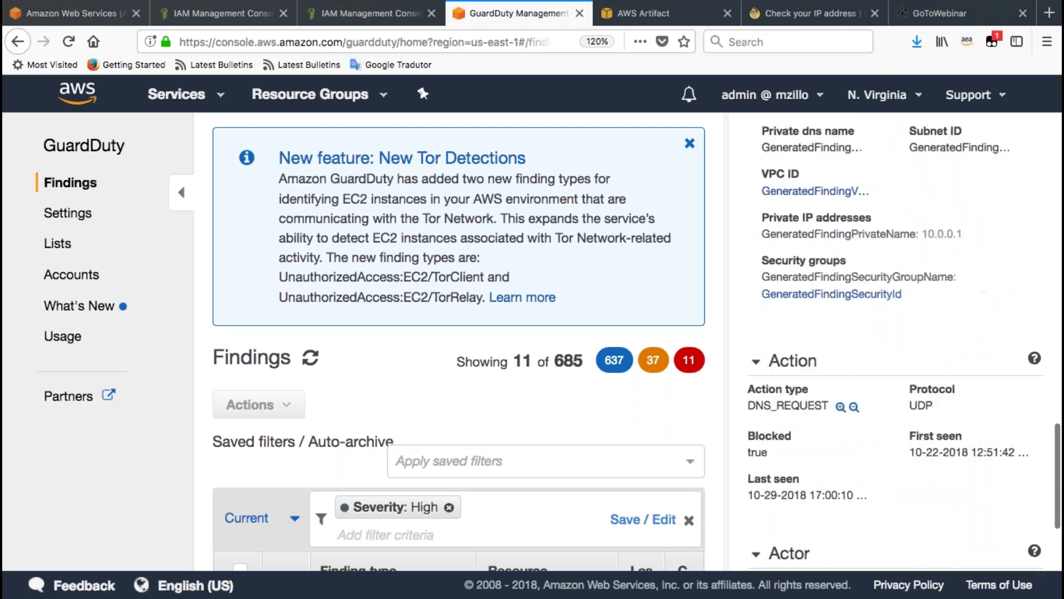
scroll(752, 343, "down", 2)
left_click_drag(746, 344, 835, 346)
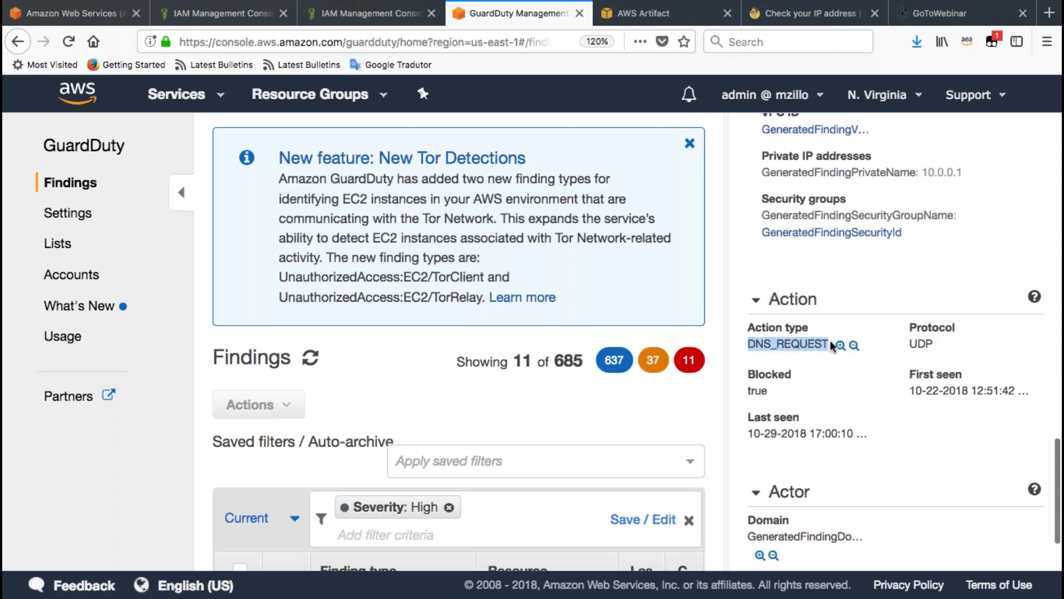
left_click_drag(910, 344, 918, 344)
scroll(884, 311, "up", 4)
scroll(884, 311, "up", 10)
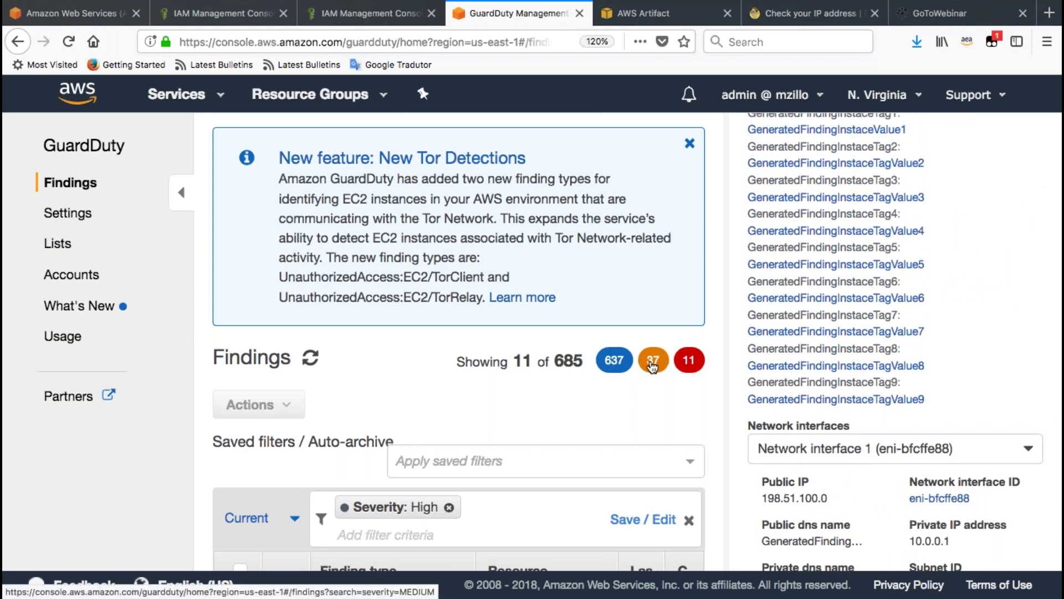
Open GuardDuty's list management and review the trusted IP lists and threat lists.
left_click(69, 218)
left_click(61, 247)
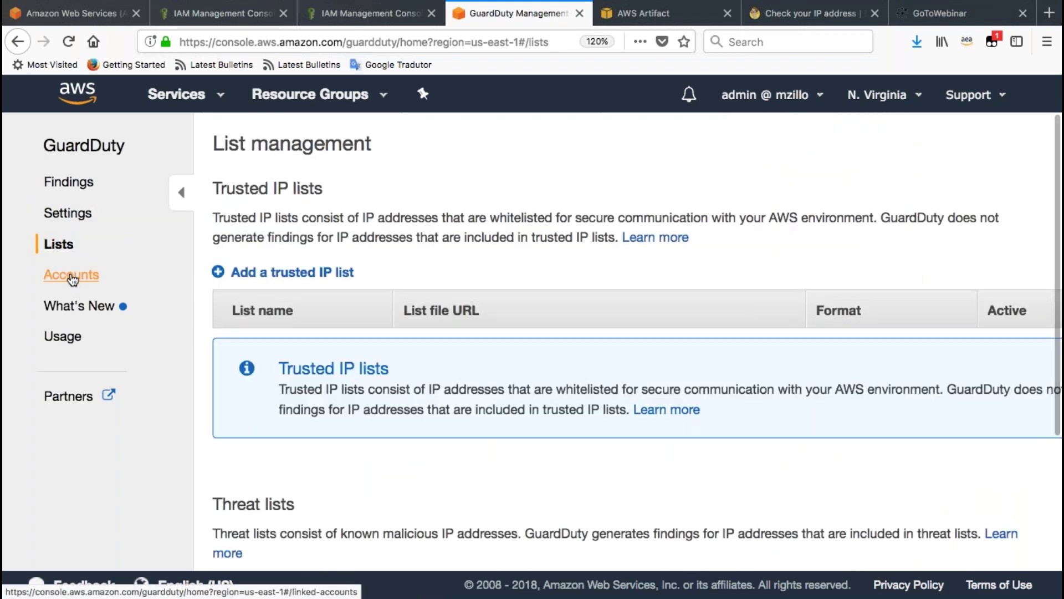
scroll(523, 351, "down", 4)
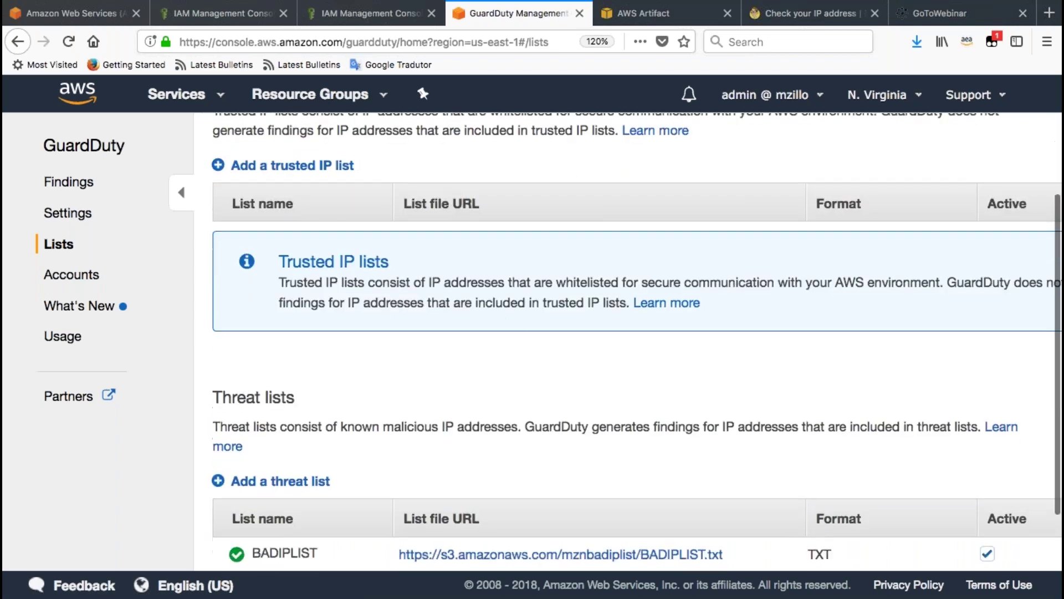
scroll(498, 307, "down", 3)
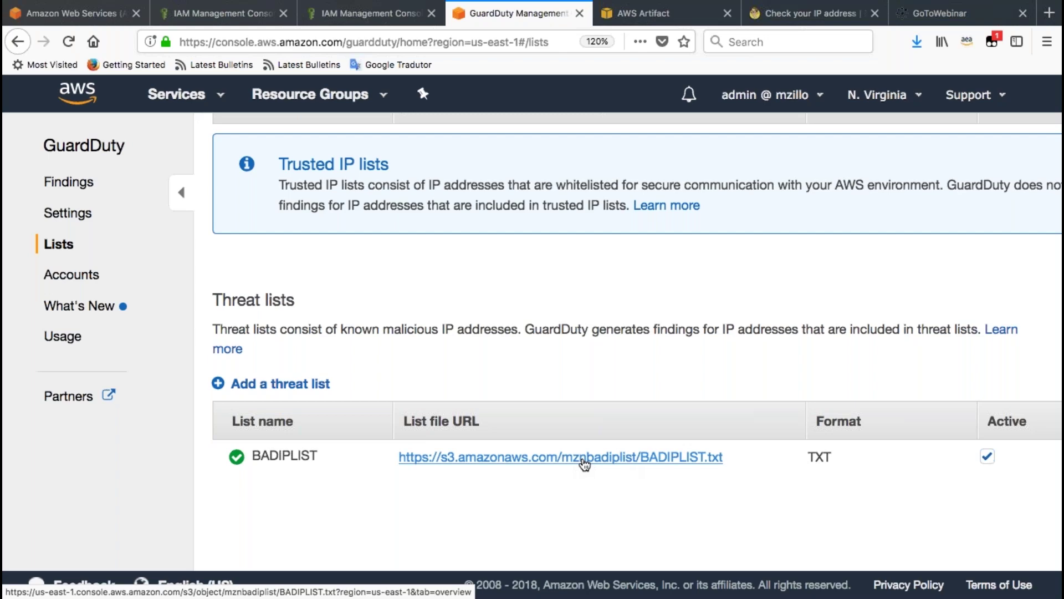
Return to the GuardDuty findings and filter them to Medium severity.
left_click(87, 189)
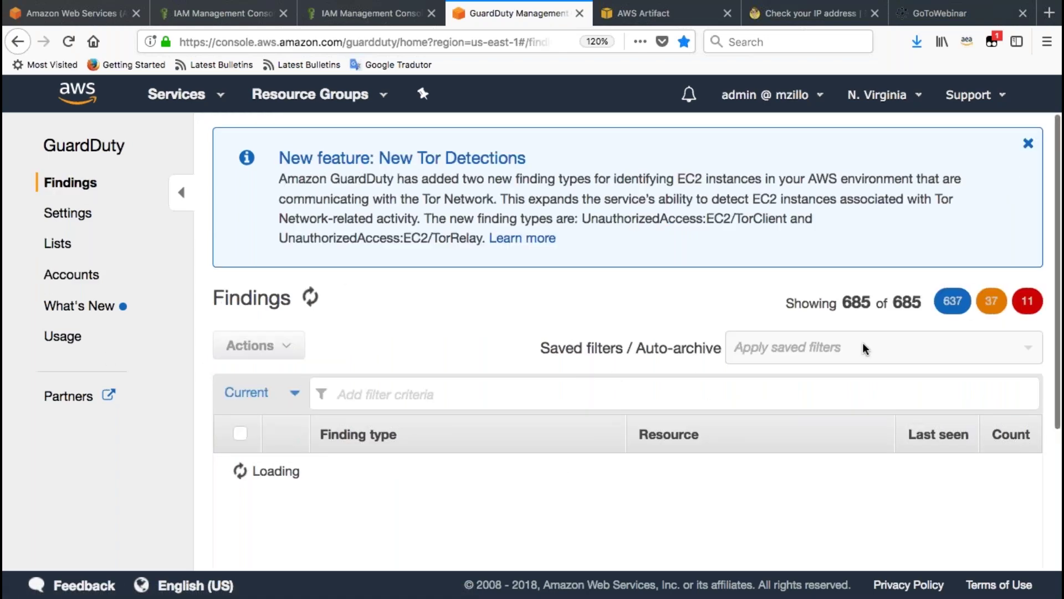
left_click(992, 301)
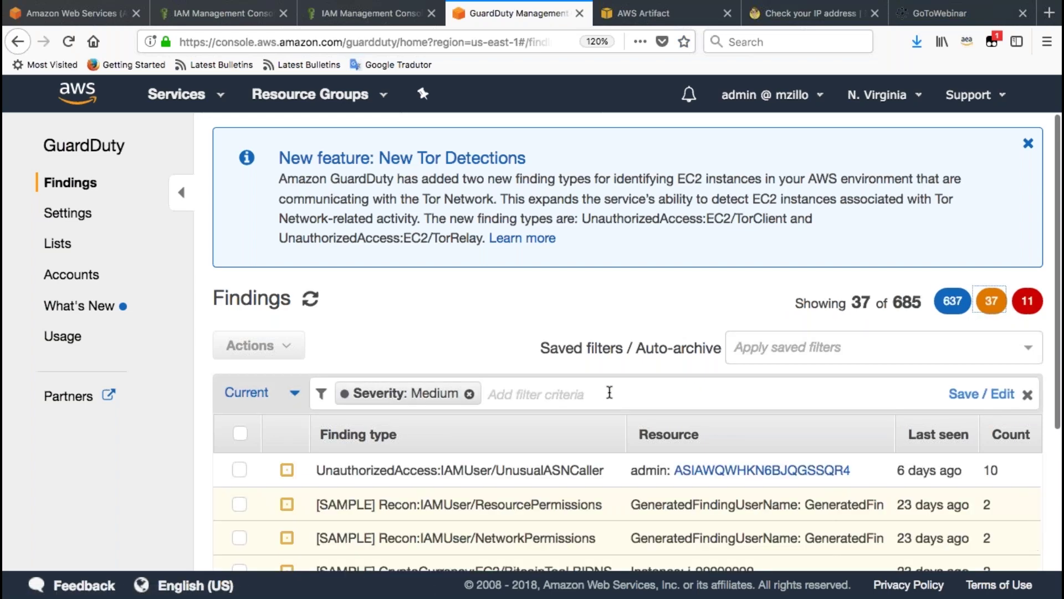
scroll(607, 394, "down", 3)
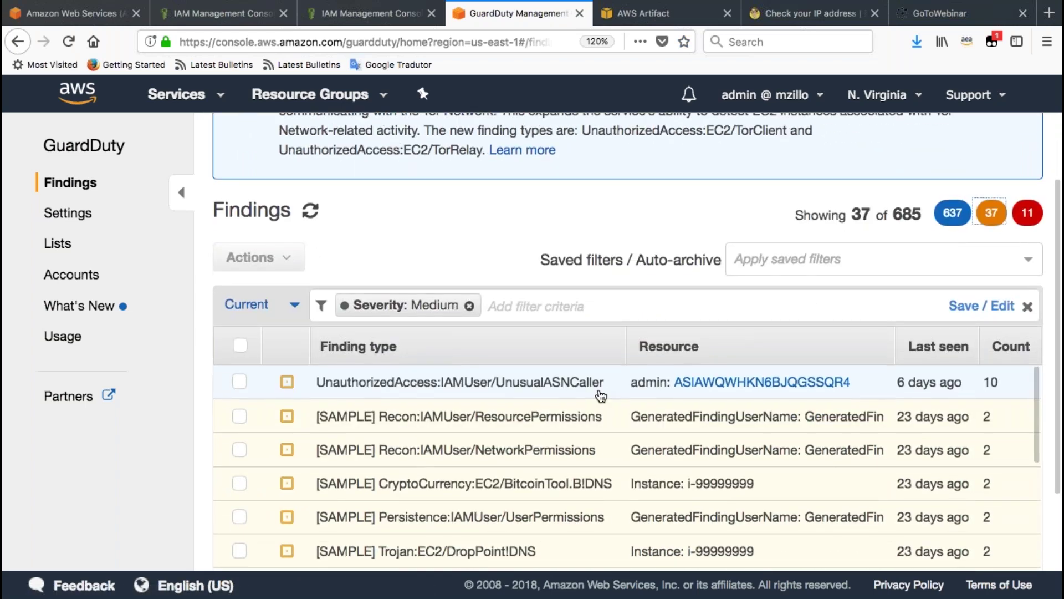
Open the UnauthorizedAccess:IAMUser/UnusualASNCaller finding and examine the actor's city and country.
left_click(600, 395)
scroll(823, 424, "down", 5)
scroll(824, 424, "down", 8)
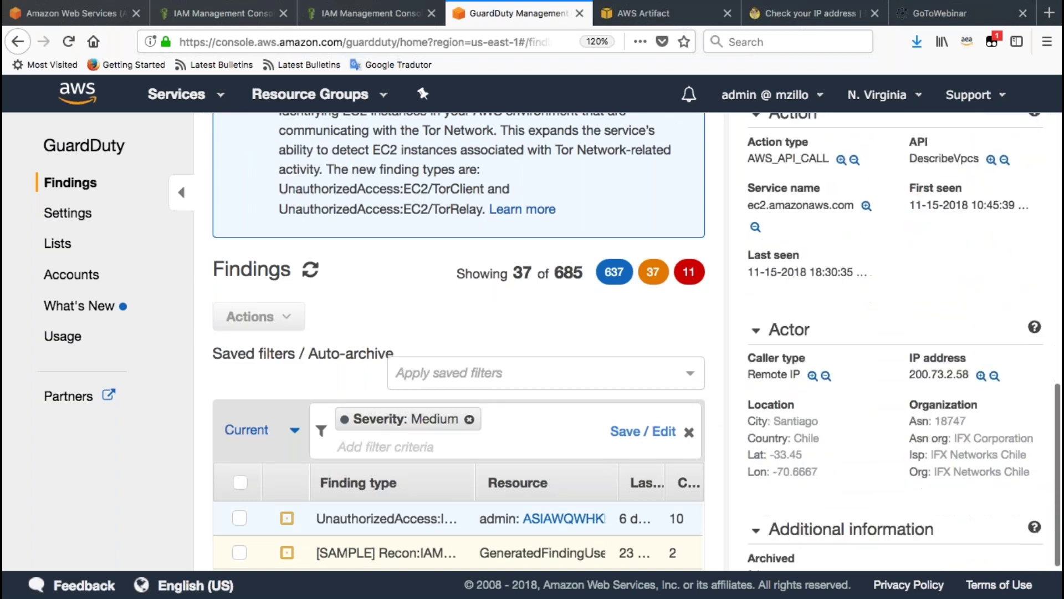
scroll(771, 367, "down", 2)
left_click_drag(774, 368, 828, 388)
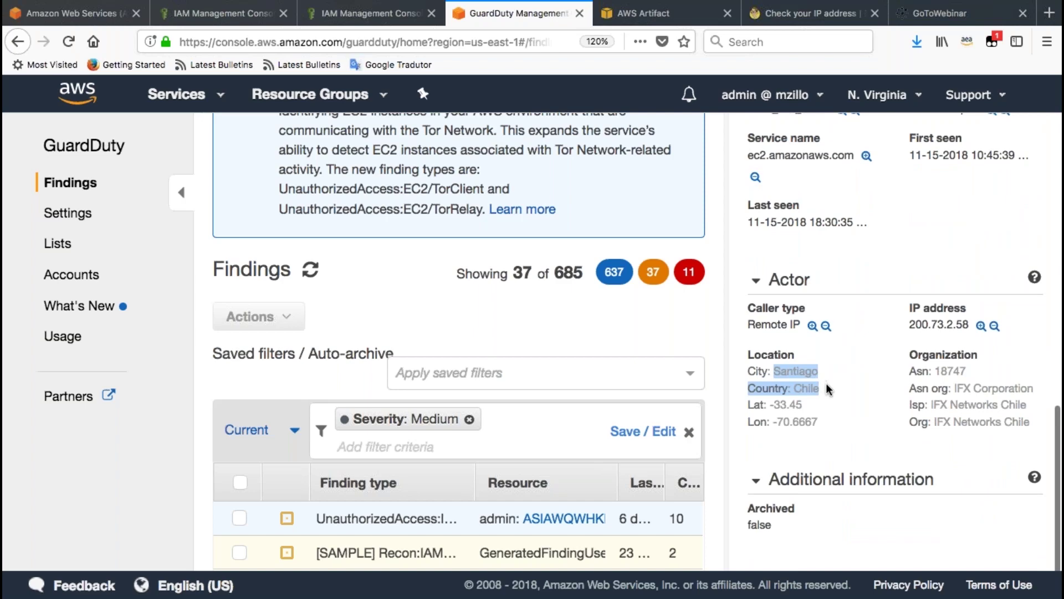
Review the UnusualASNCaller finding's description and severity, and recheck its actor and additional information.
scroll(827, 388, "up", 7)
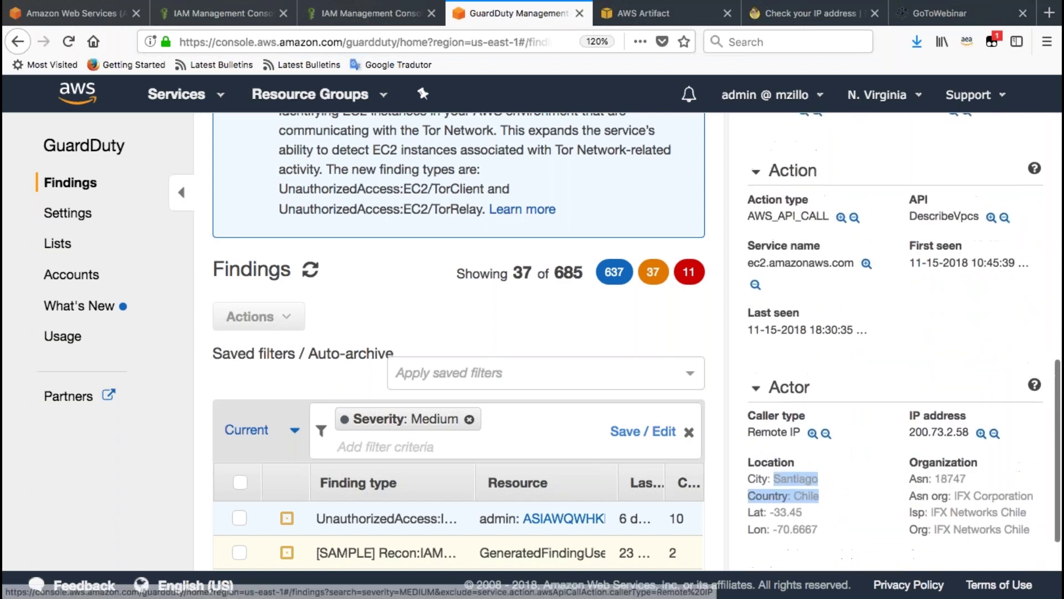
scroll(828, 390, "up", 15)
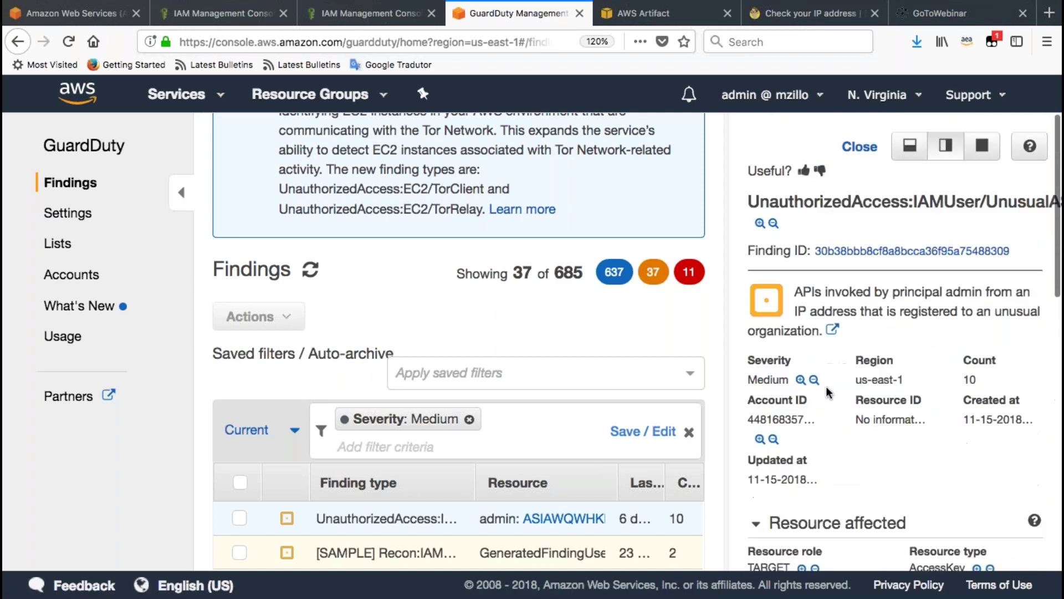
double_click(767, 380)
key("ctrl+a")
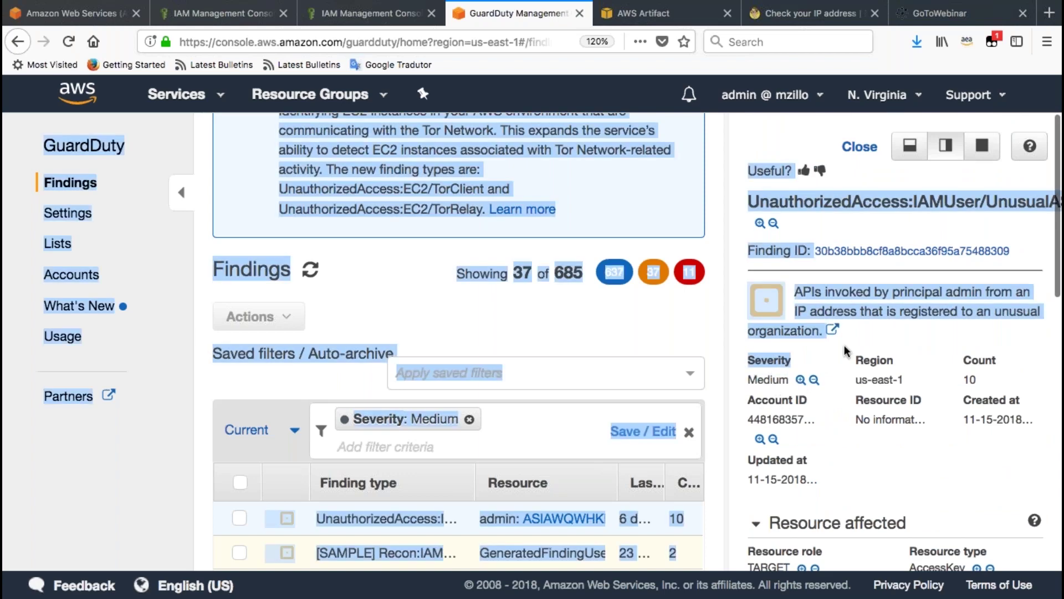
left_click(840, 375)
scroll(840, 381, "down", 1)
scroll(840, 381, "down", 10)
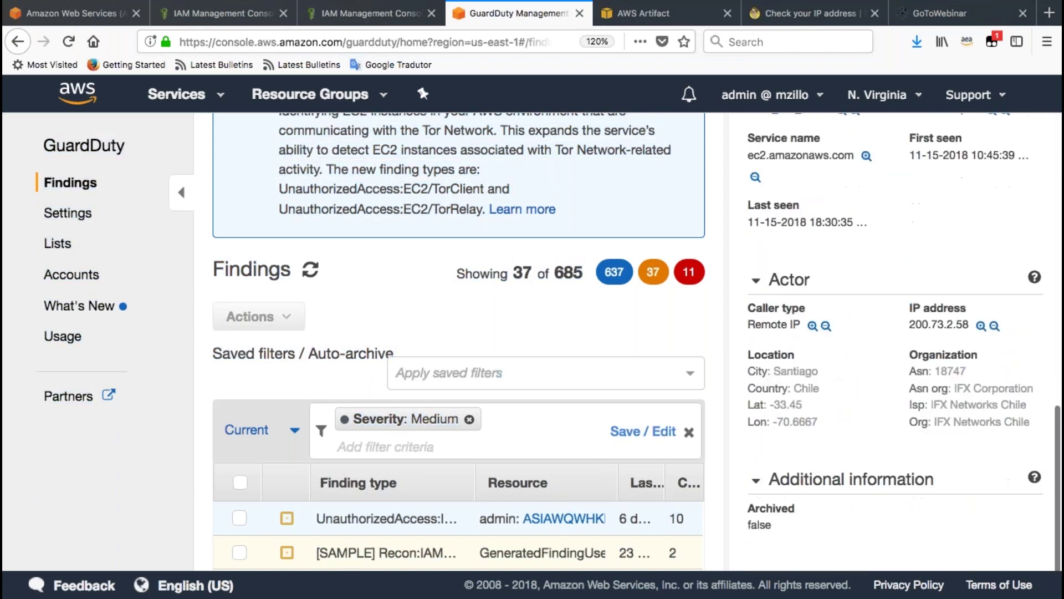
Find and open the Config service, and review its dashboard of resources and rule compliance.
left_click(217, 100)
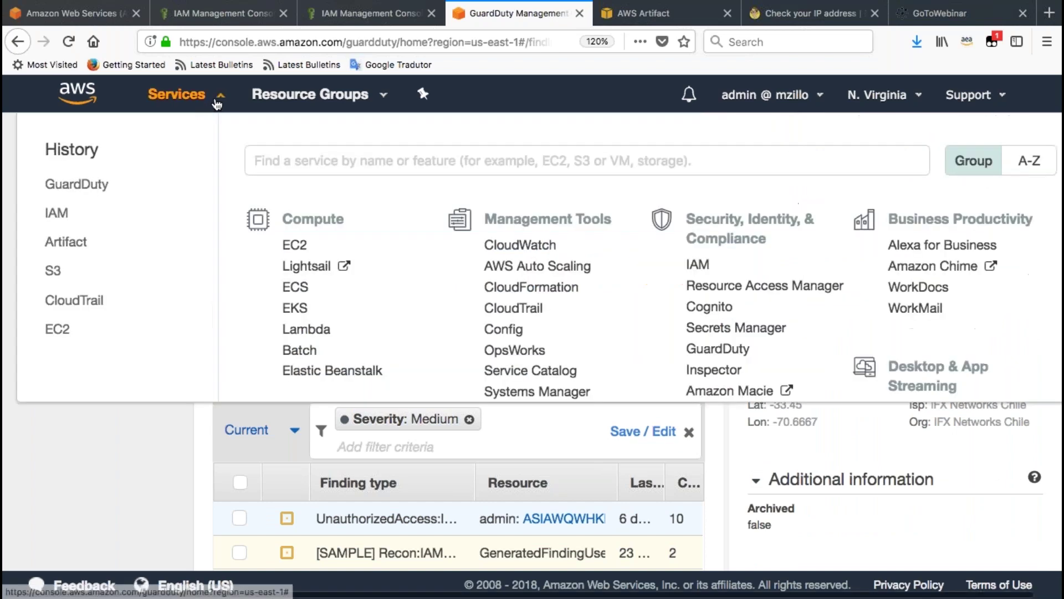
type("Config")
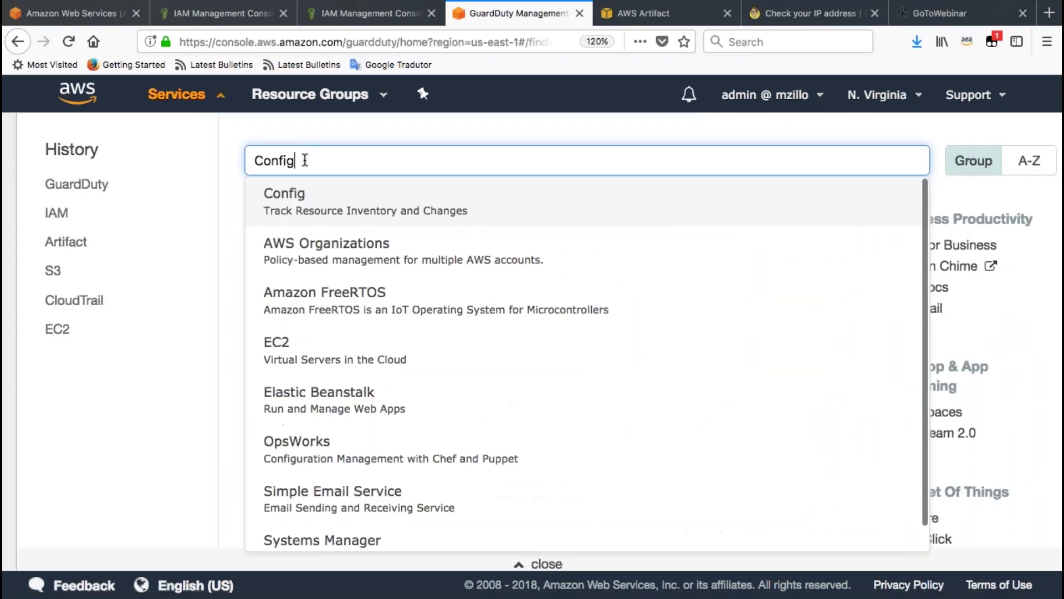
left_click(303, 205)
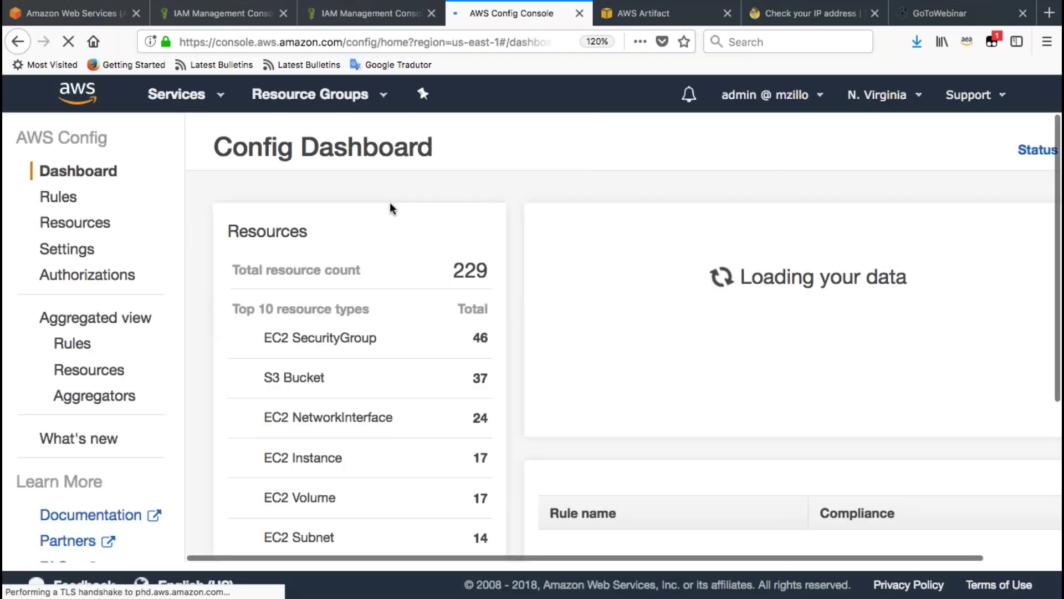
scroll(841, 361, "down", 4)
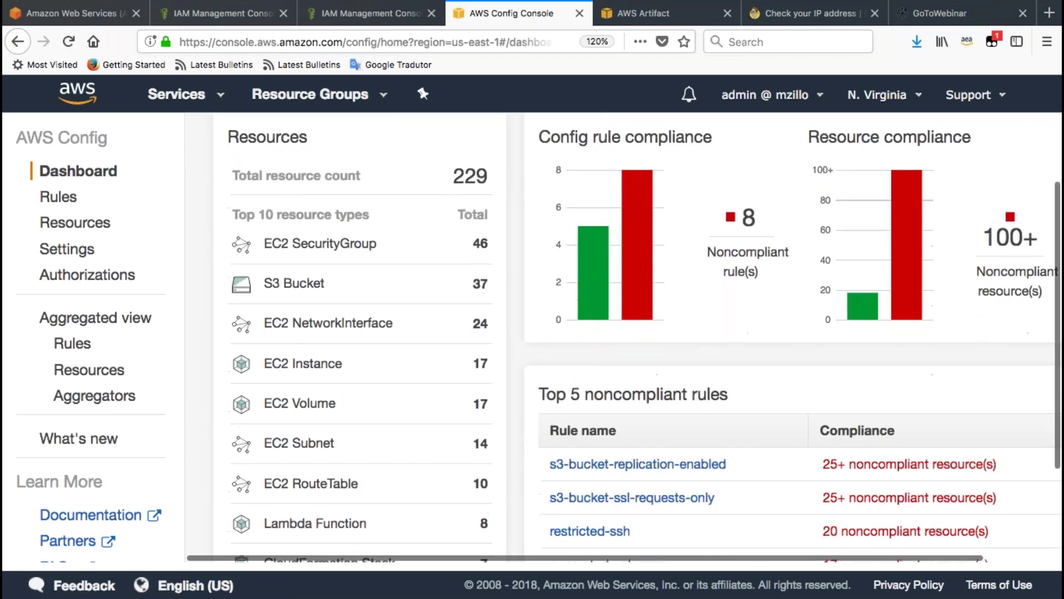
scroll(331, 338, "up", 4)
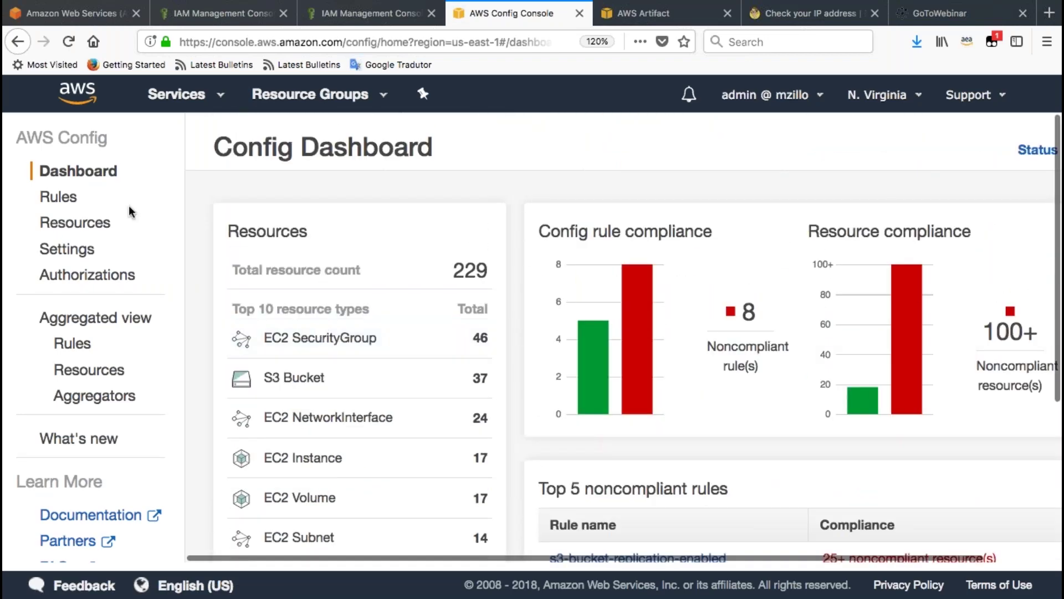
Open the Config rules, start adding a rule and browse the catalog of AWS managed rules.
left_click(65, 200)
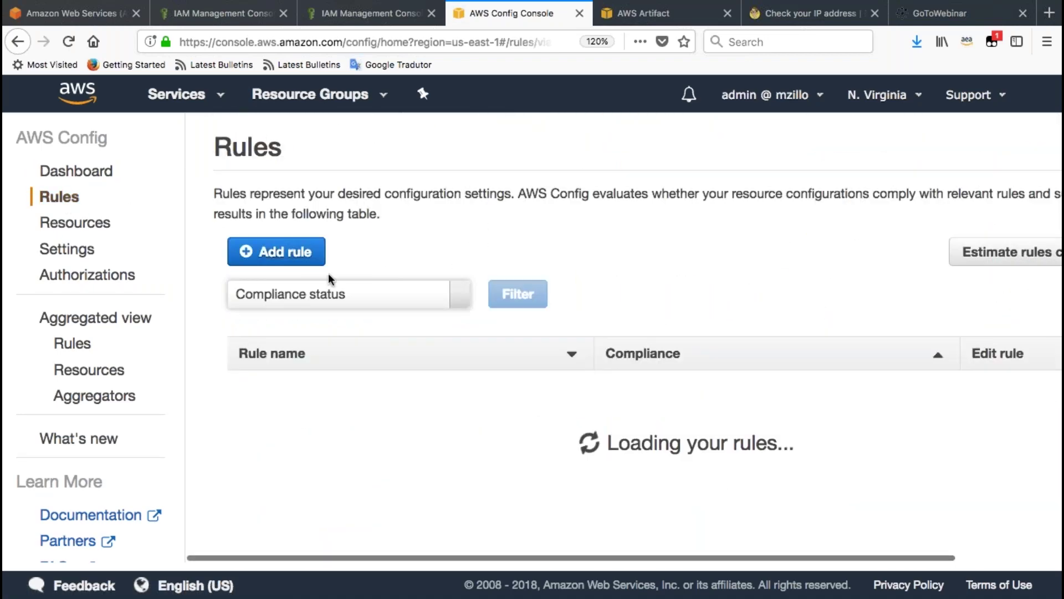
left_click(284, 254)
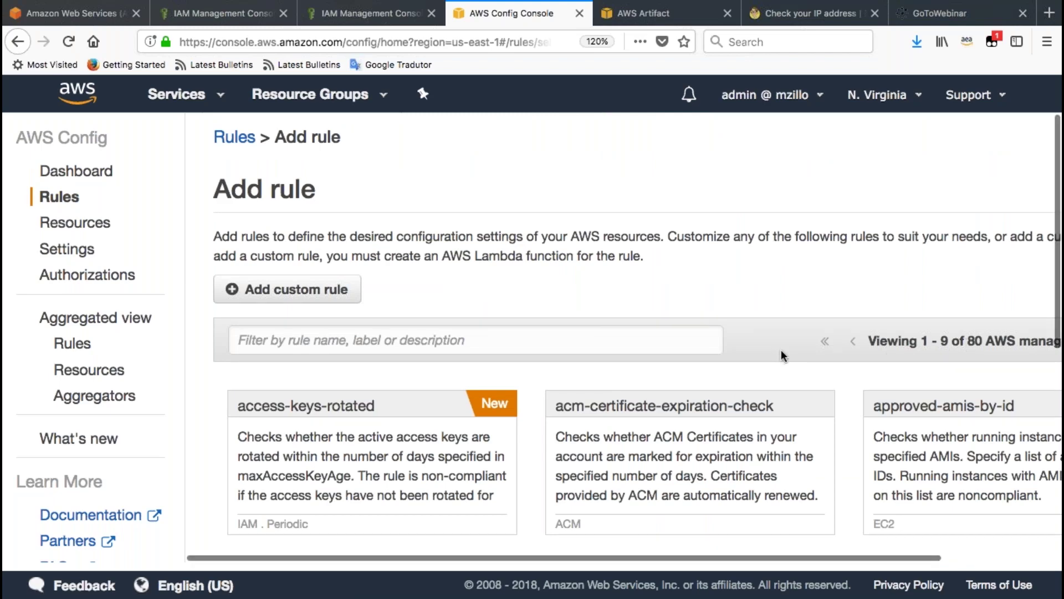
scroll(405, 438, "down", 3)
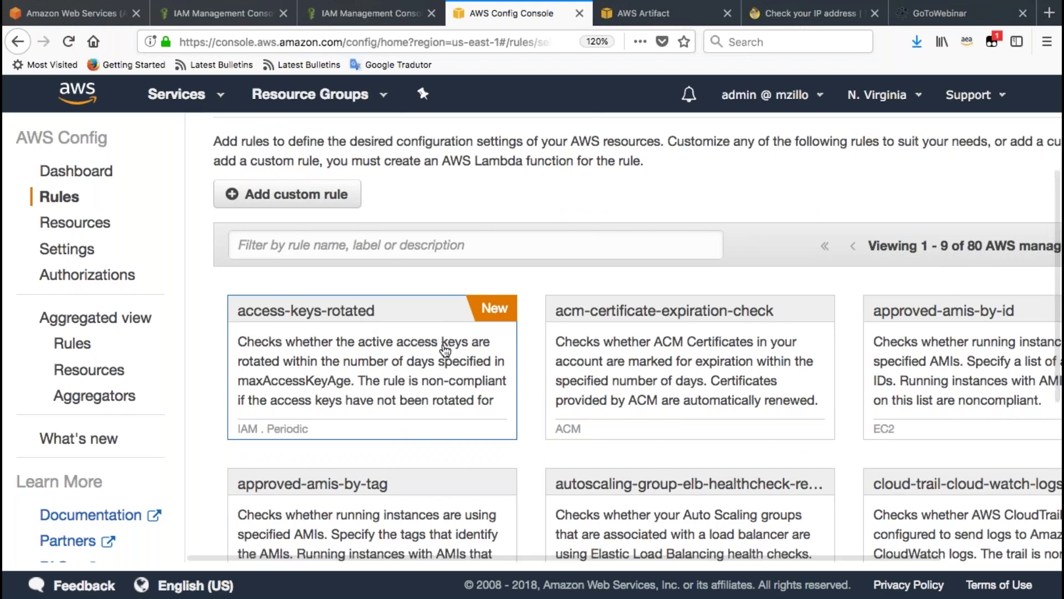
scroll(444, 350, "down", 8)
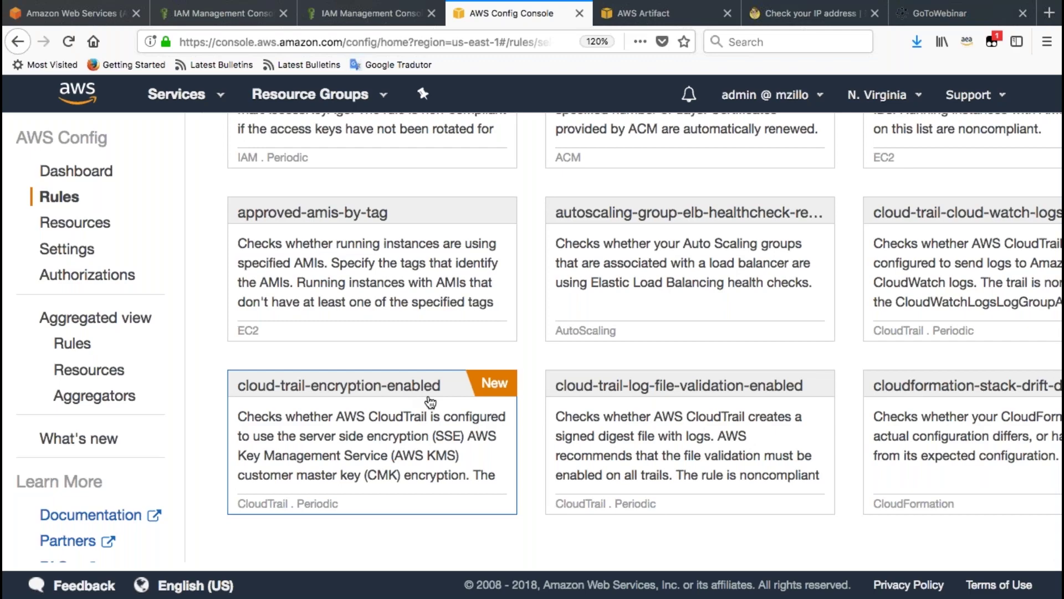
scroll(428, 400, "up", 8)
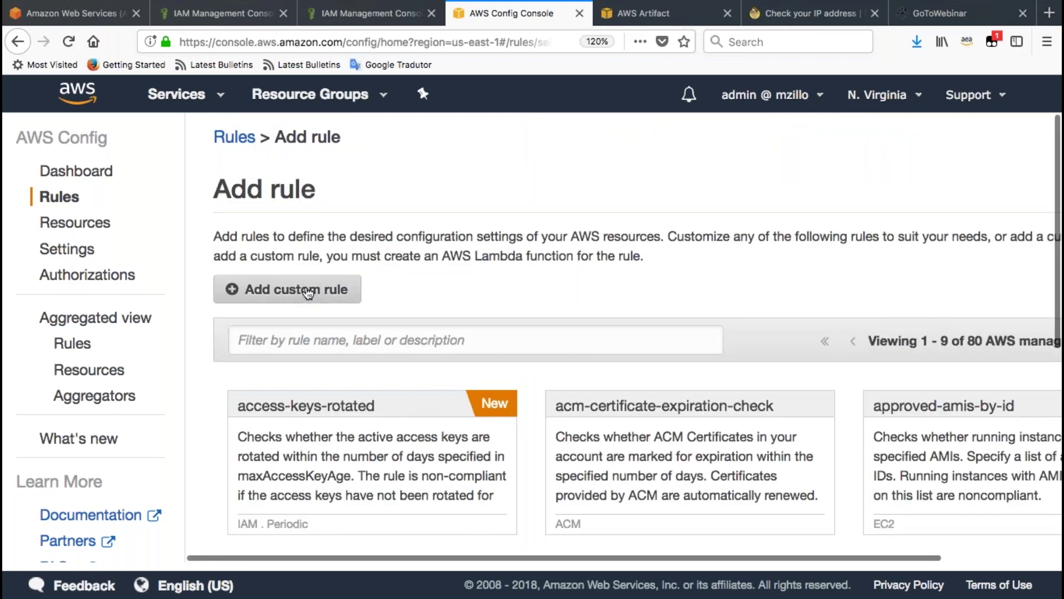
View the blank custom rule form, then return through the rules list to the managed rule catalog.
left_click(308, 292)
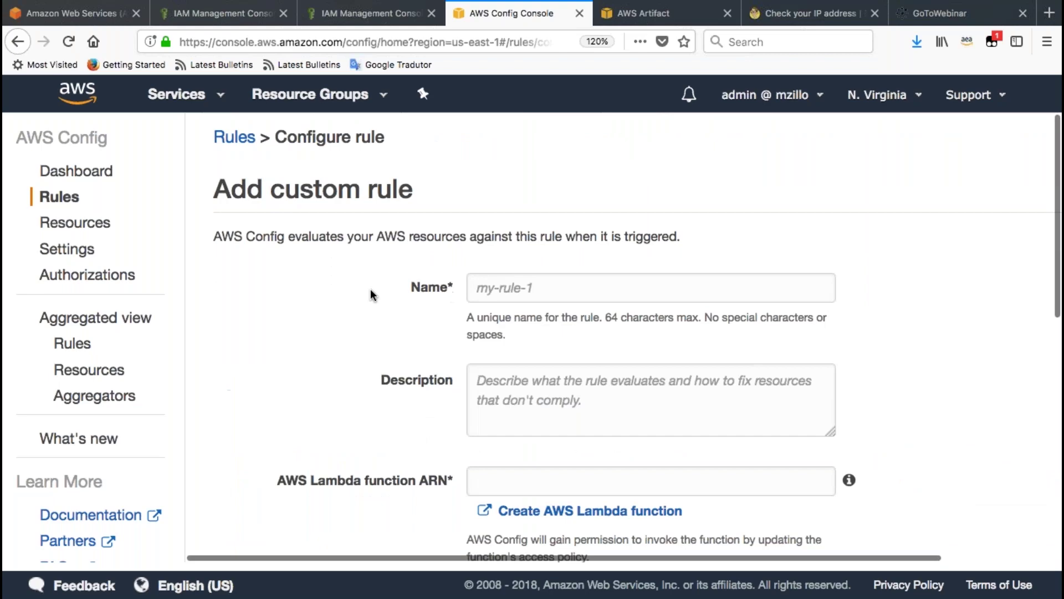
left_click(59, 197)
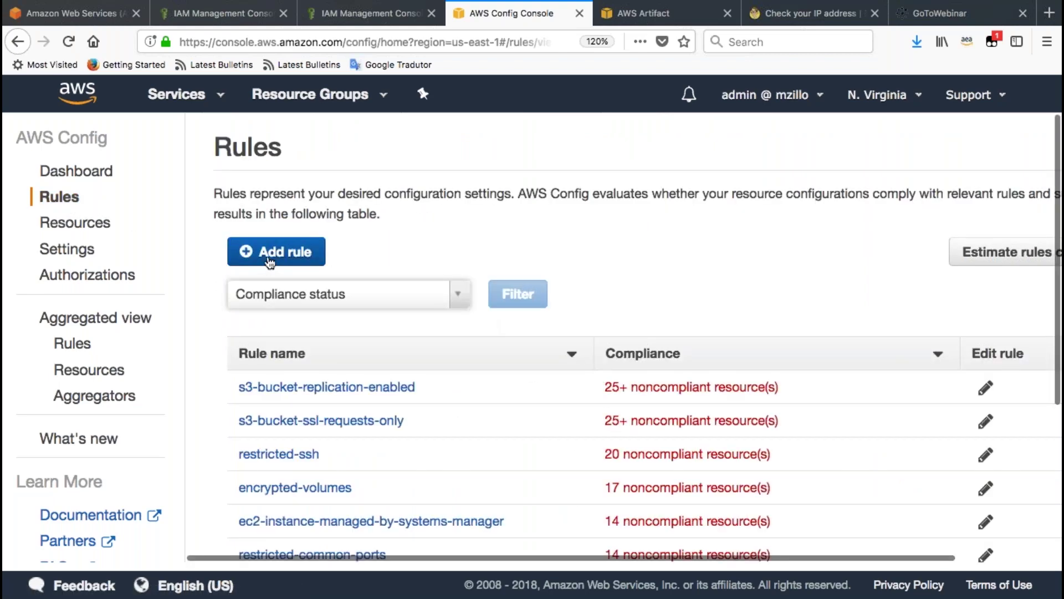
left_click(270, 255)
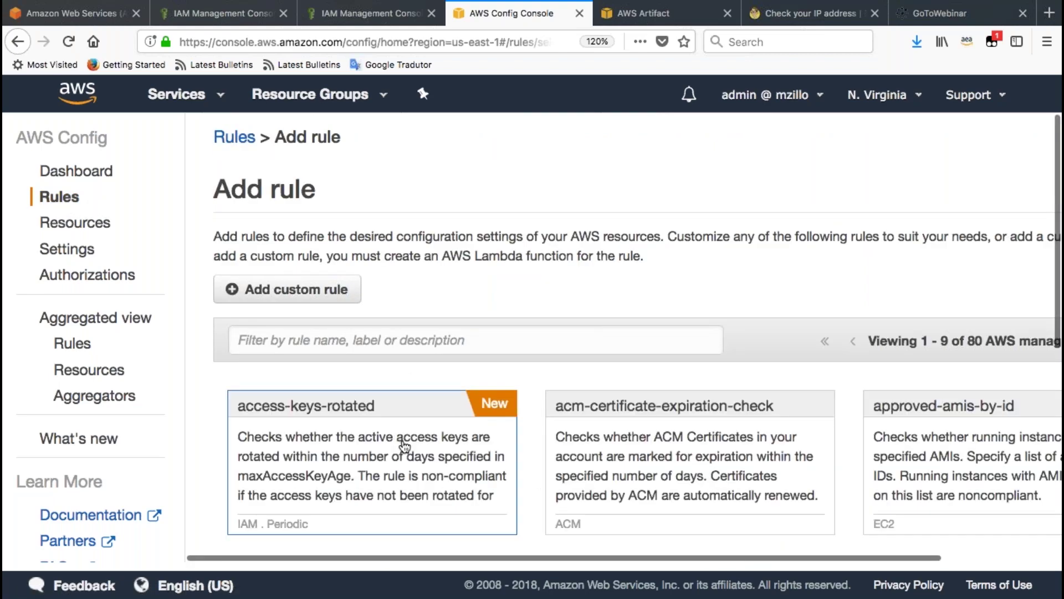
Review the access-keys-rotated managed rule's trigger and parameters, and try to add it with its default settings.
left_click(404, 446)
scroll(553, 419, "down", 2)
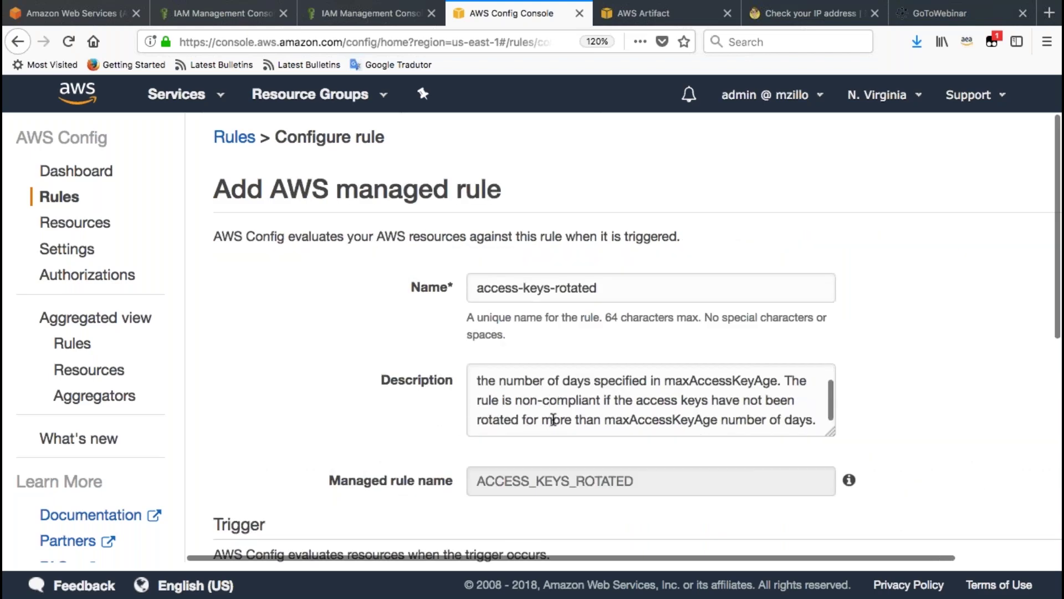
scroll(553, 419, "down", 7)
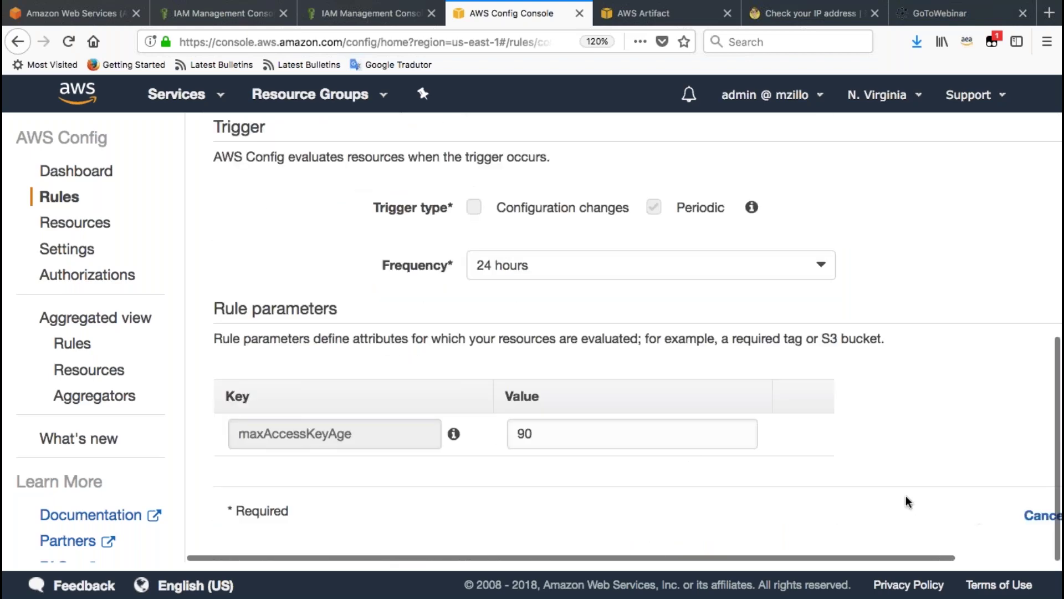
scroll(869, 489, "right", 3)
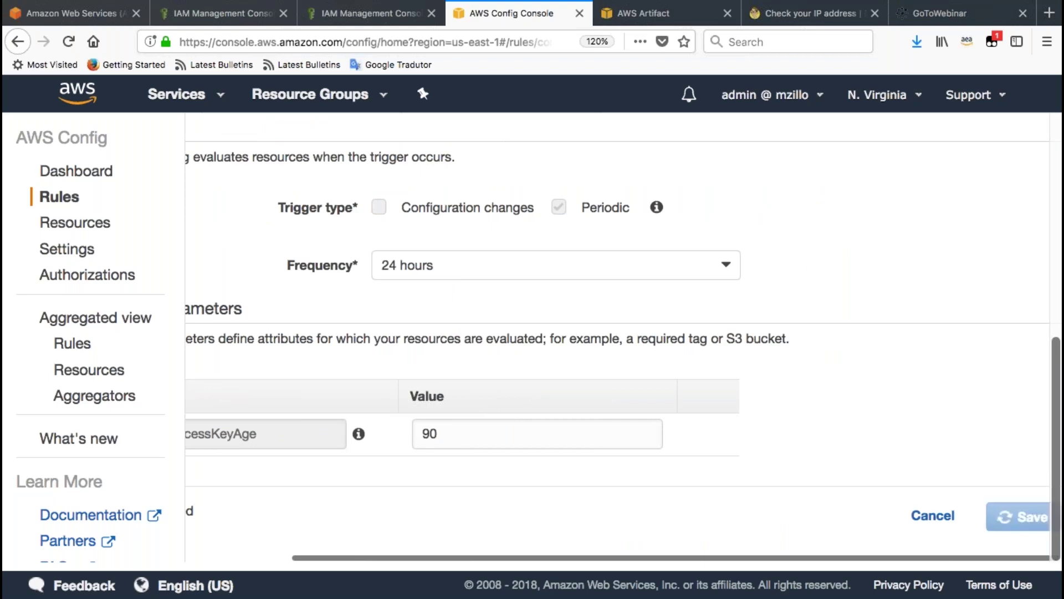
scroll(793, 466, "down", 8)
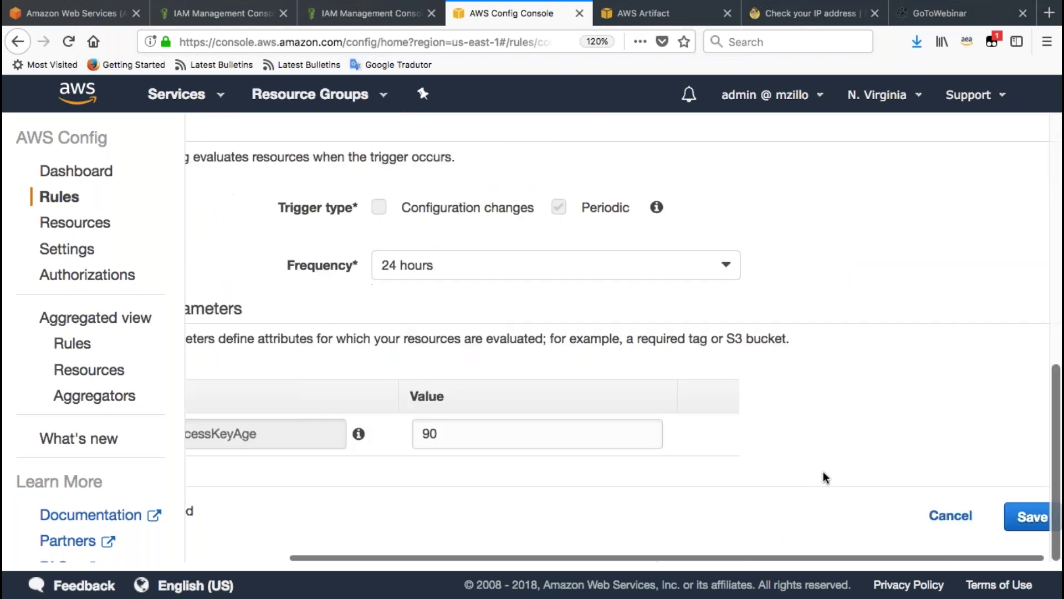
left_click(1028, 519)
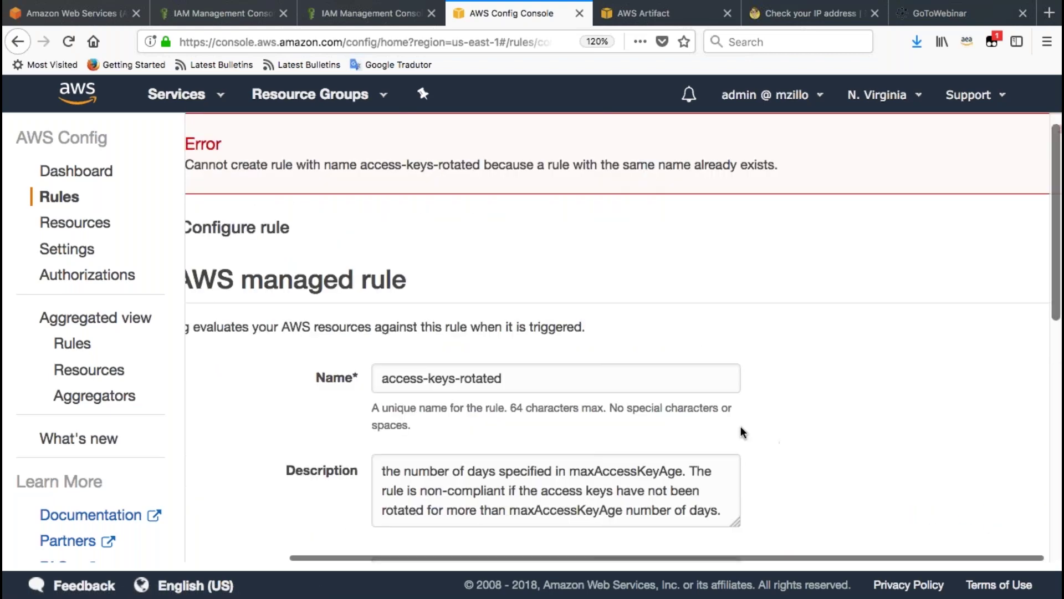
scroll(457, 309, "up", 1)
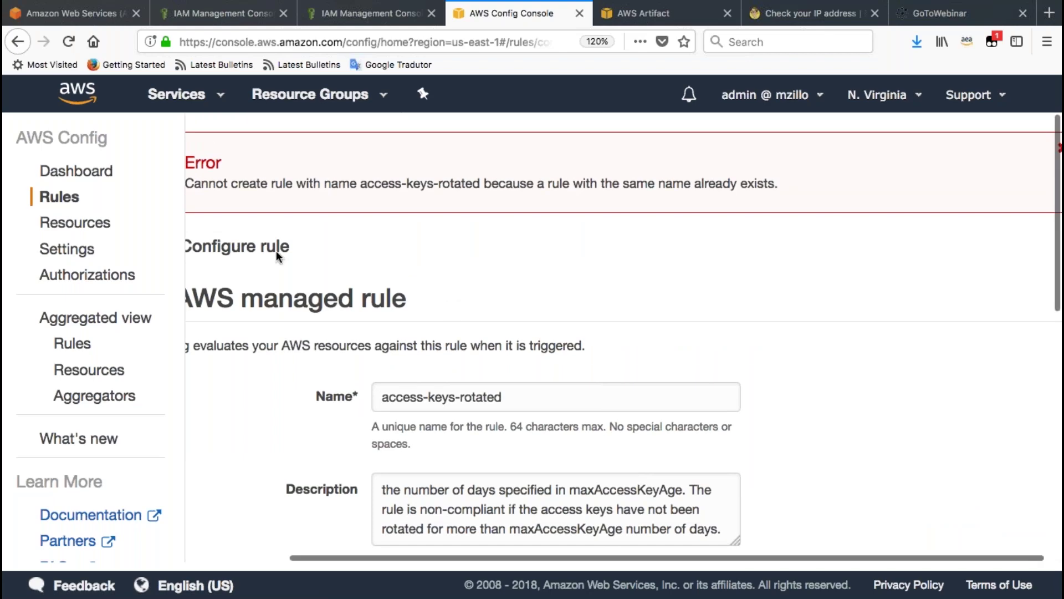
Return to the Config dashboard and examine the resource counts, rule and resource compliance charts, and top noncompliant rules.
left_click(60, 199)
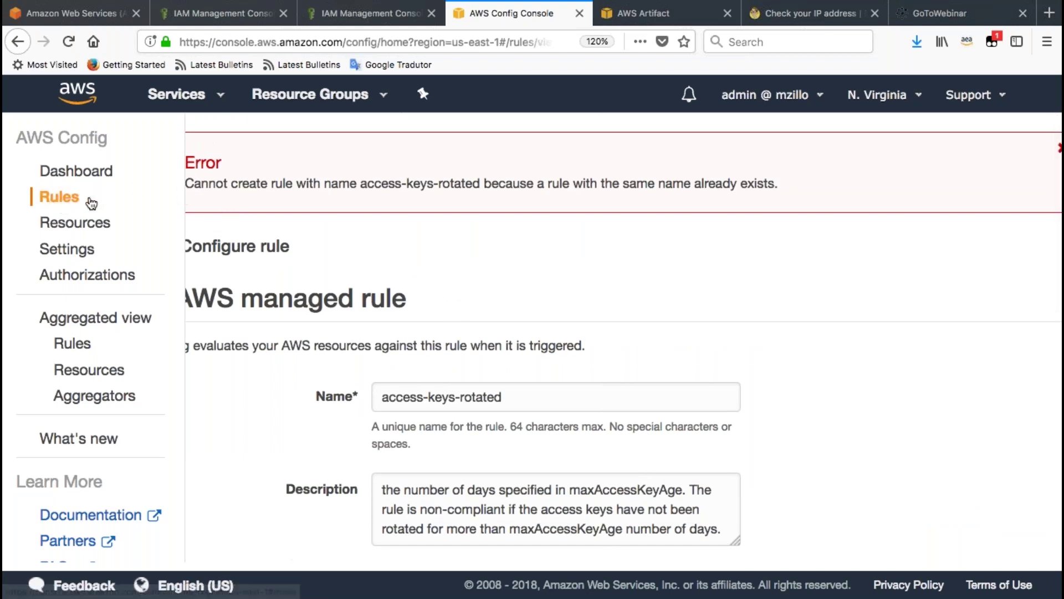
left_click(53, 171)
scroll(676, 292, "down", 5)
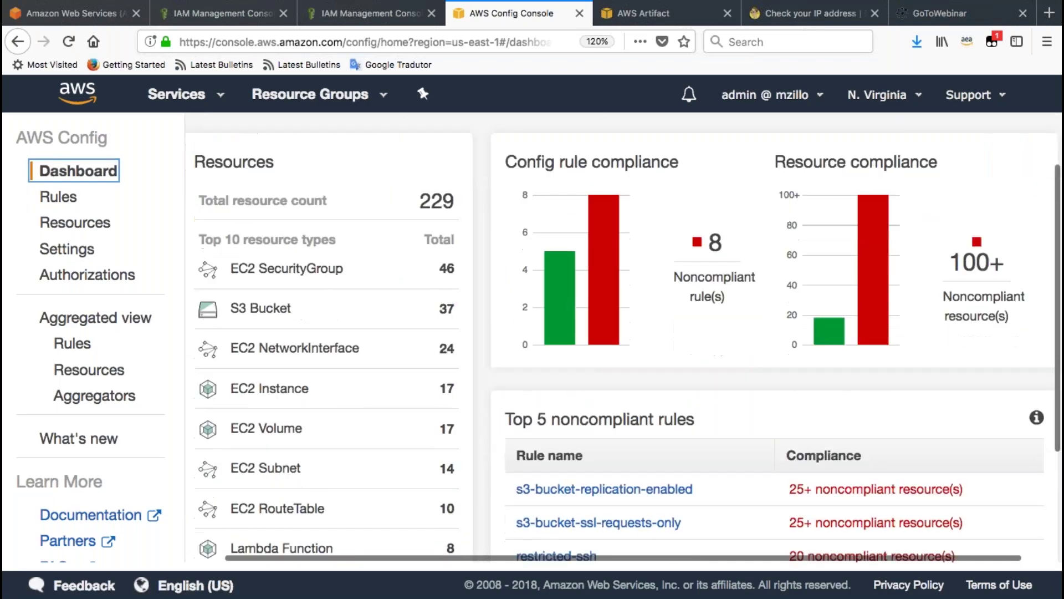
scroll(624, 335, "up", 5)
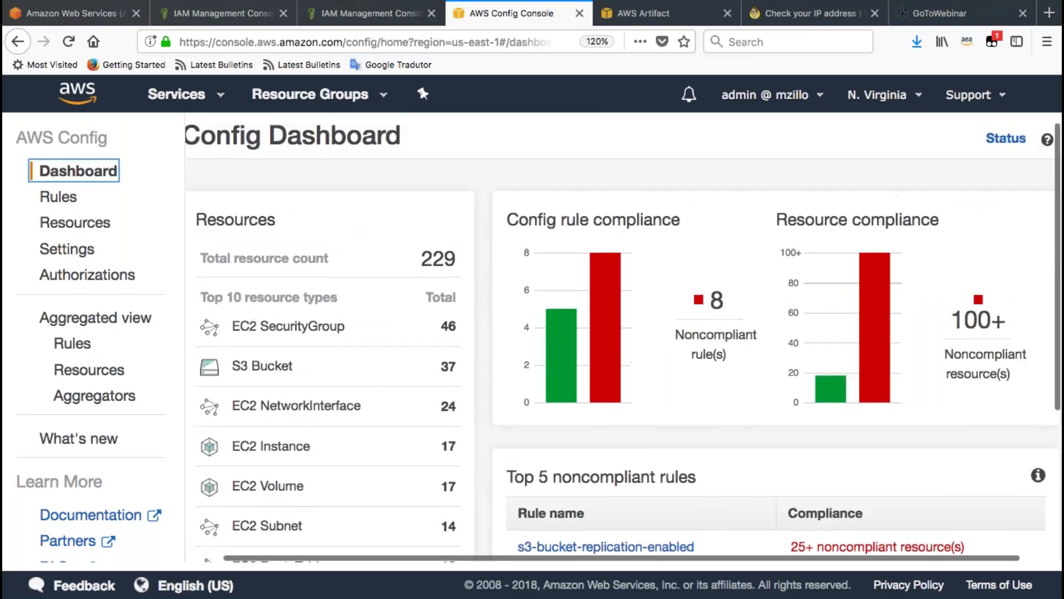
scroll(624, 335, "down", 3)
scroll(664, 206, "up", 2)
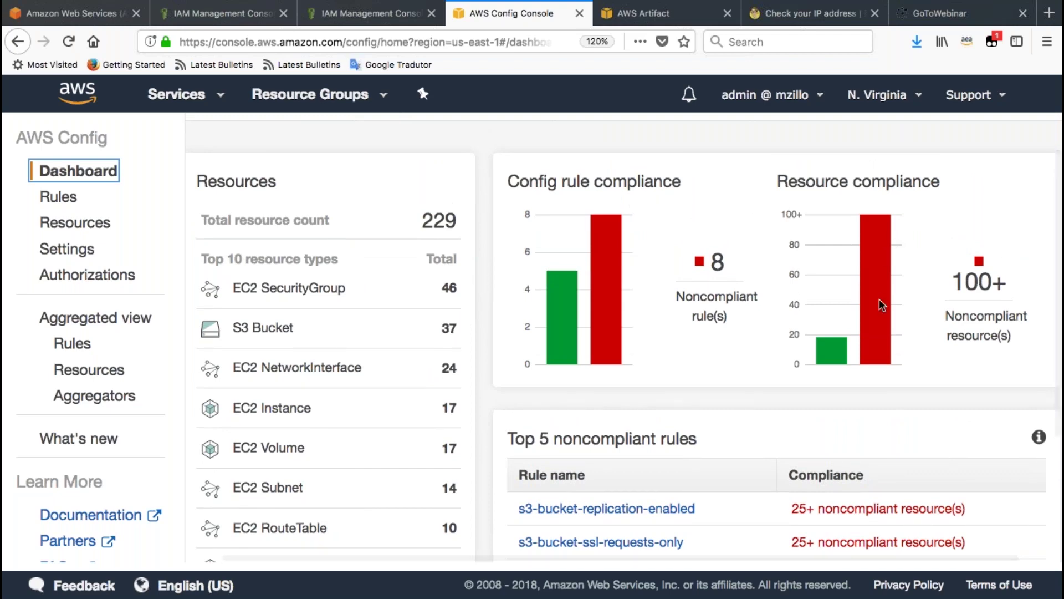
scroll(864, 305, "down", 4)
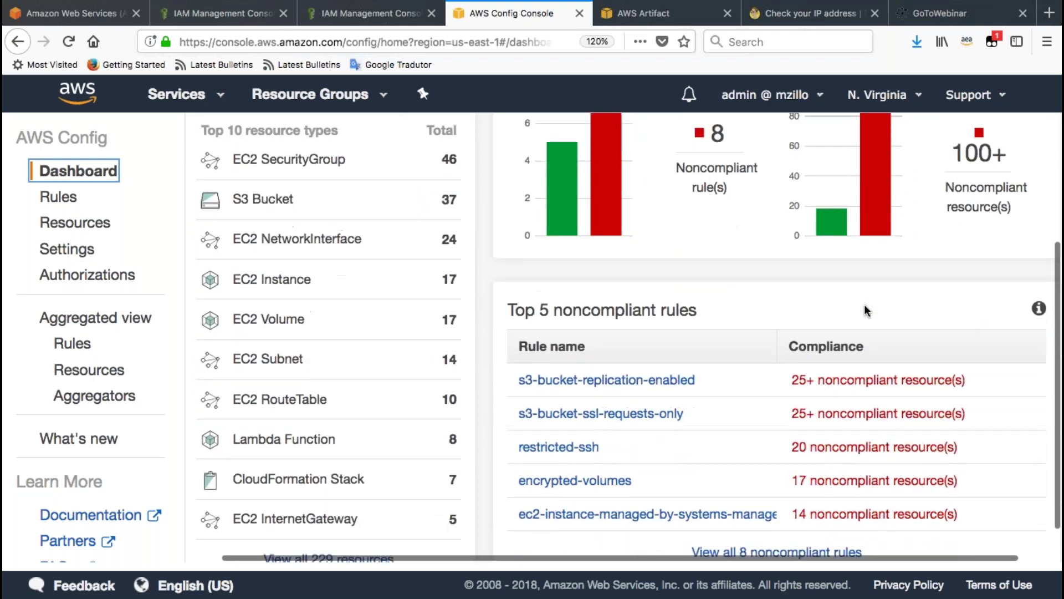
scroll(804, 332, "up", 1)
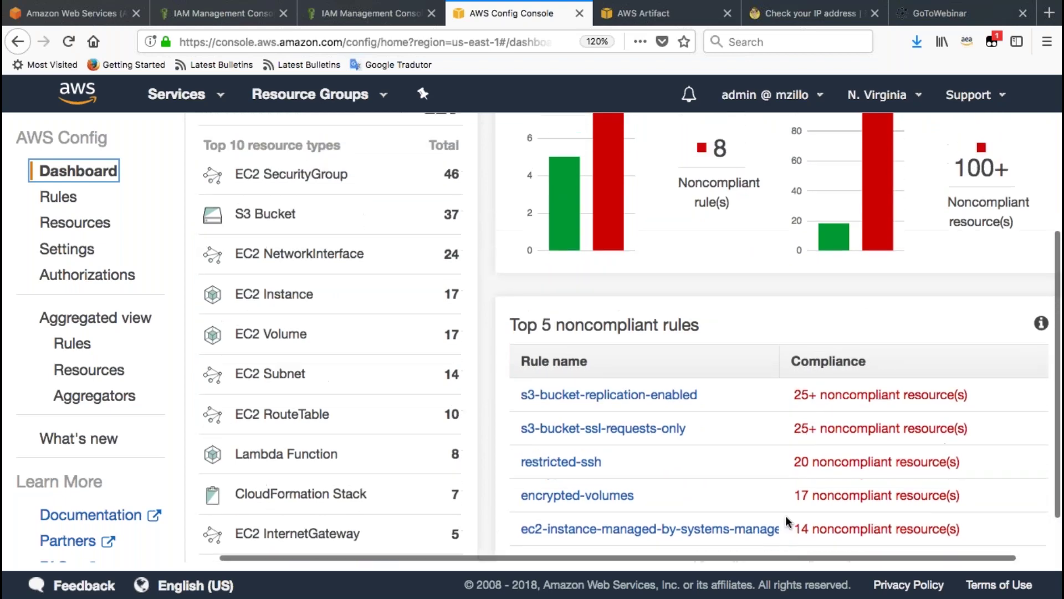
scroll(610, 399, "down", 1)
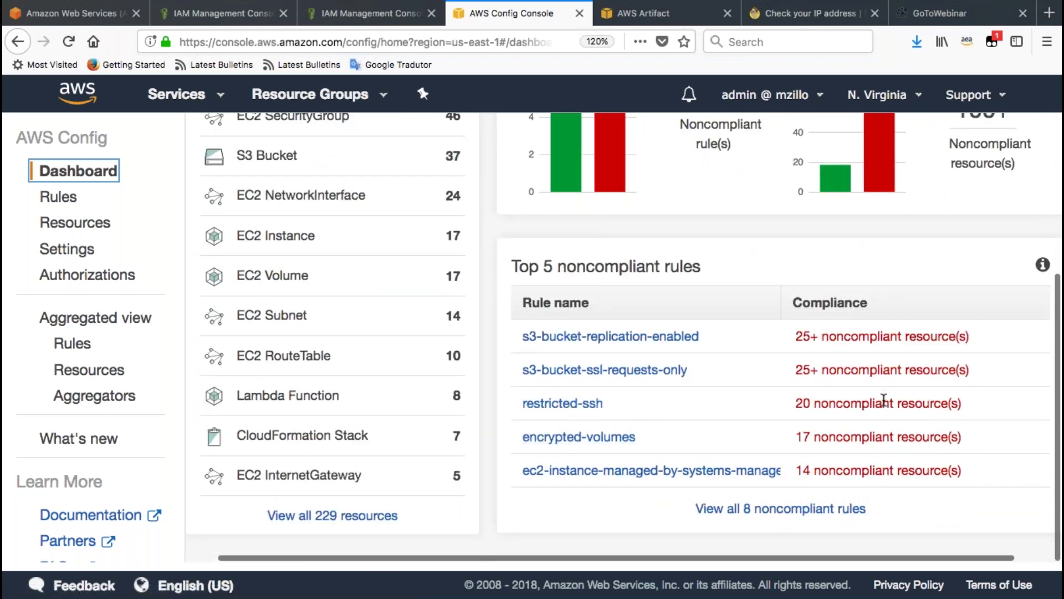
scroll(599, 404, "left", 1)
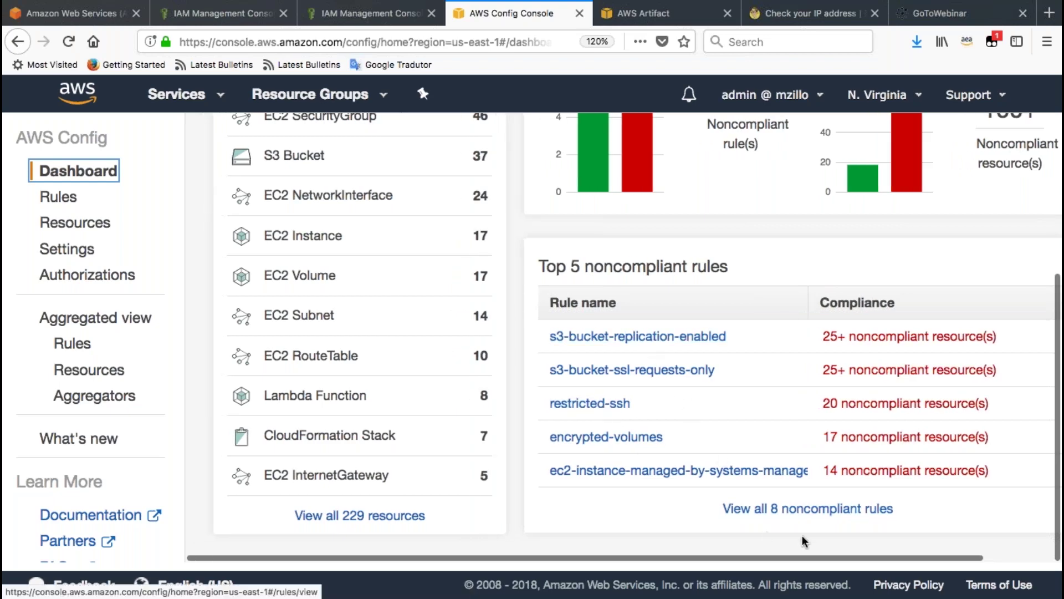
Open the full rules list from the noncompliant rules summary and review each rule's compliance status.
left_click(807, 511)
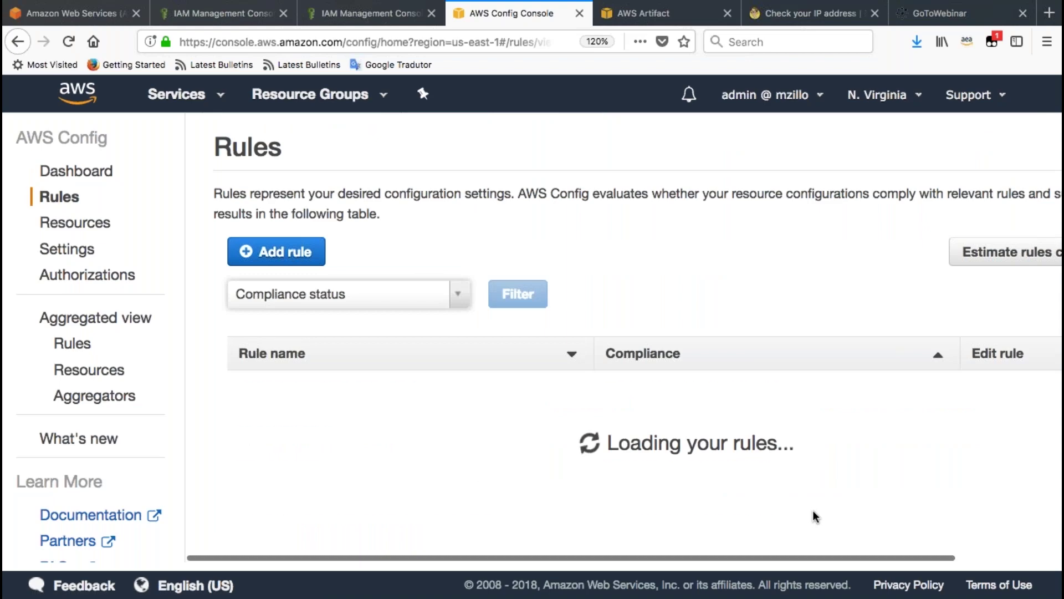
scroll(422, 460, "down", 3)
scroll(422, 460, "down", 1)
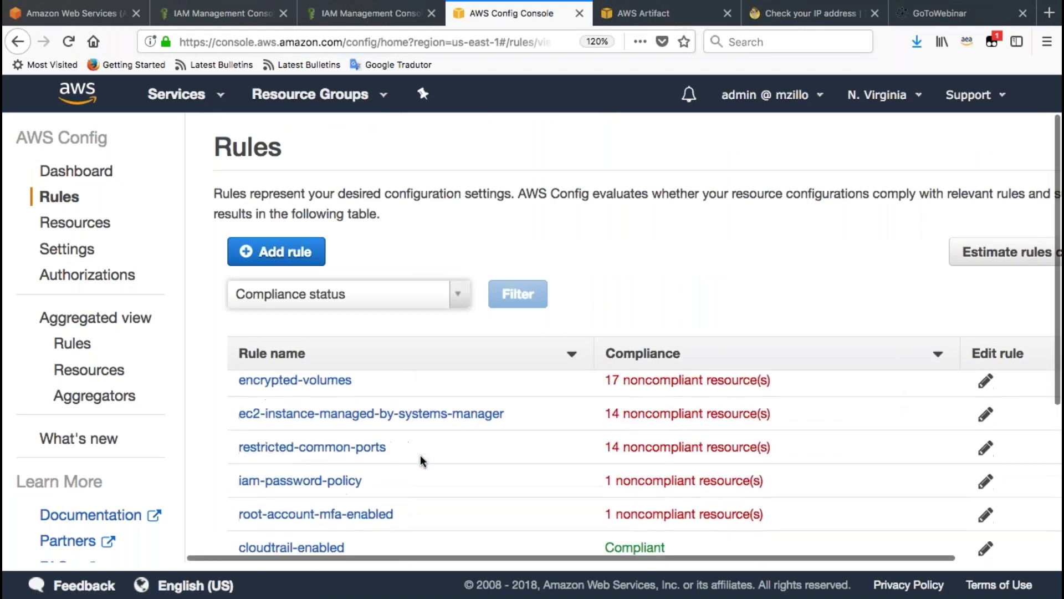
scroll(422, 460, "down", 2)
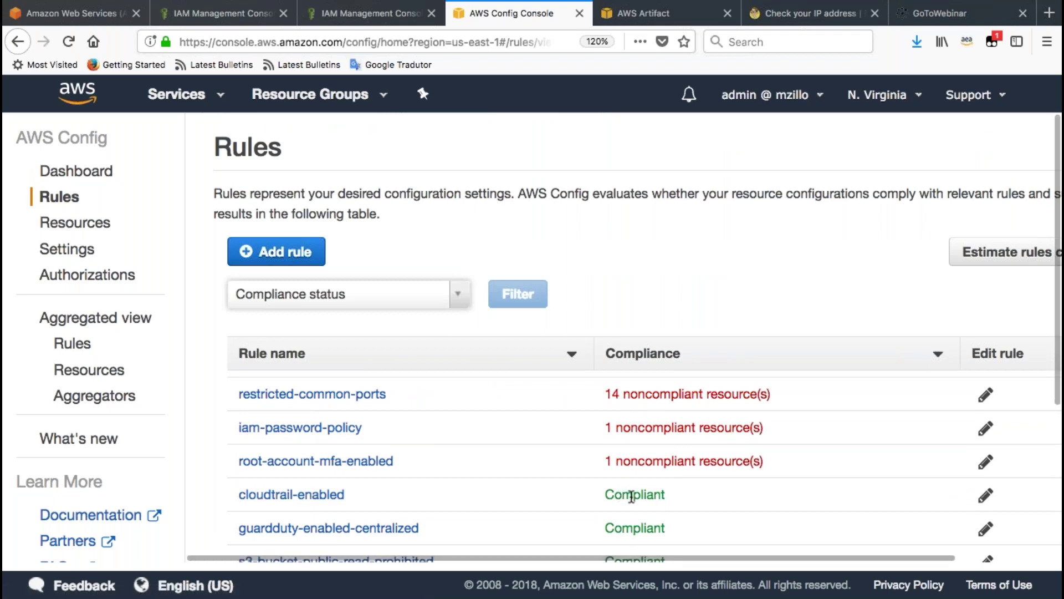
scroll(632, 494, "down", 1)
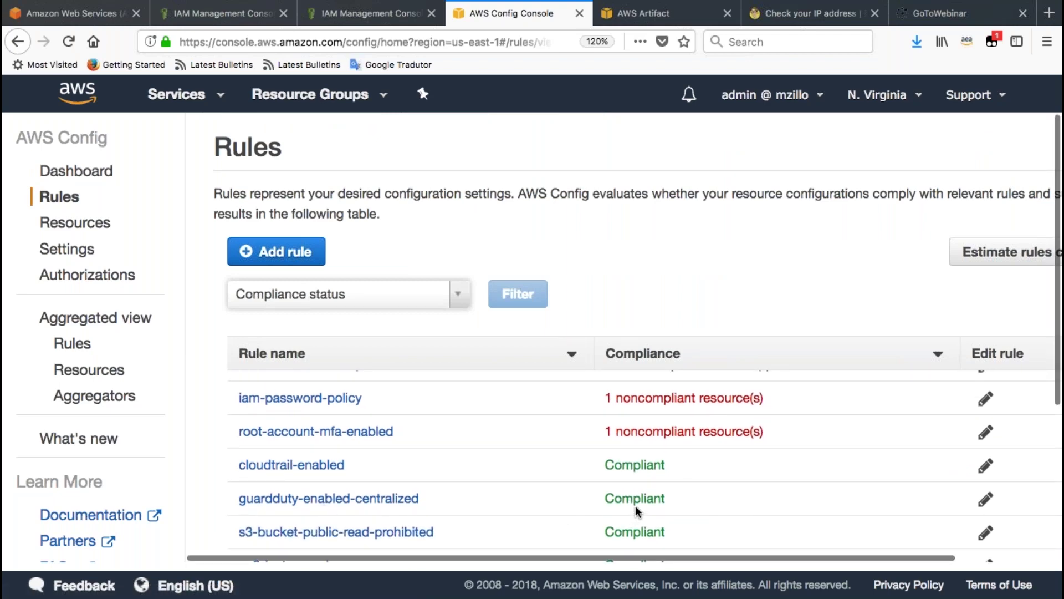
scroll(636, 509, "up", 5)
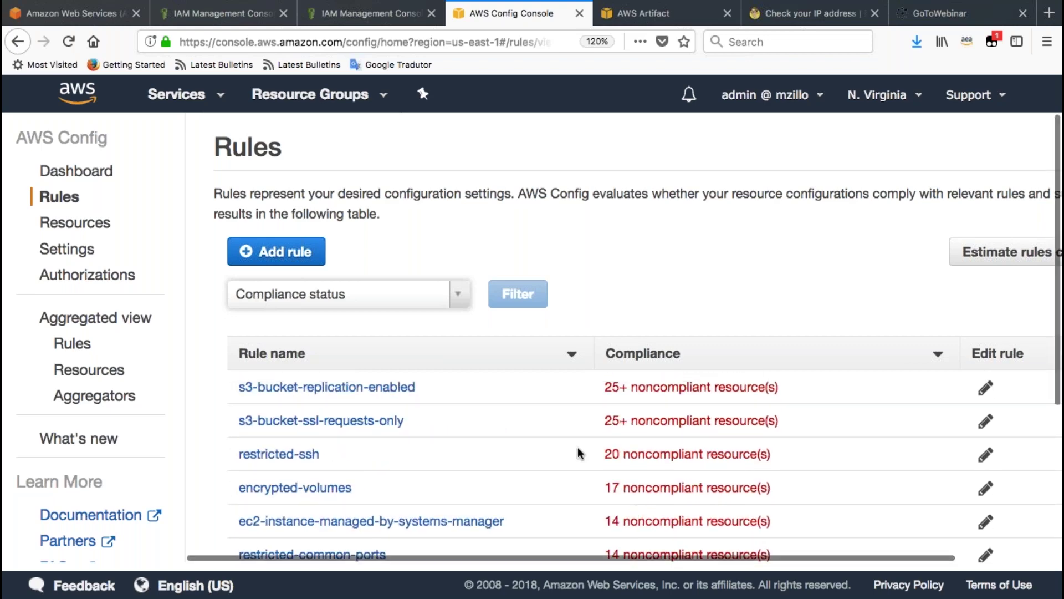
Open the restricted-ssh rule's details and examine the security groups it evaluated.
left_click(289, 458)
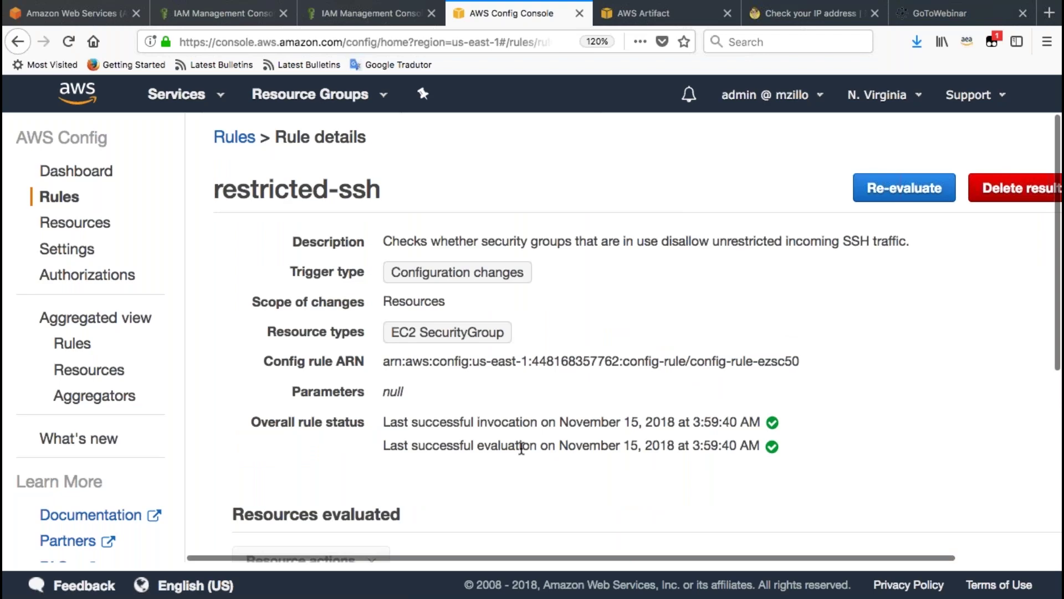
scroll(521, 448, "down", 5)
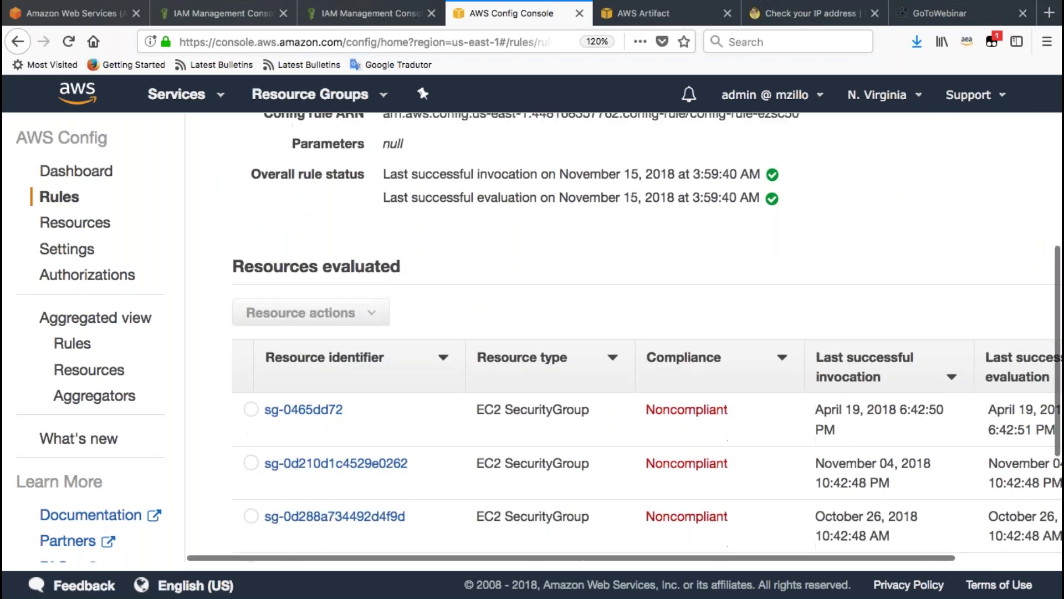
scroll(647, 336, "up", 1)
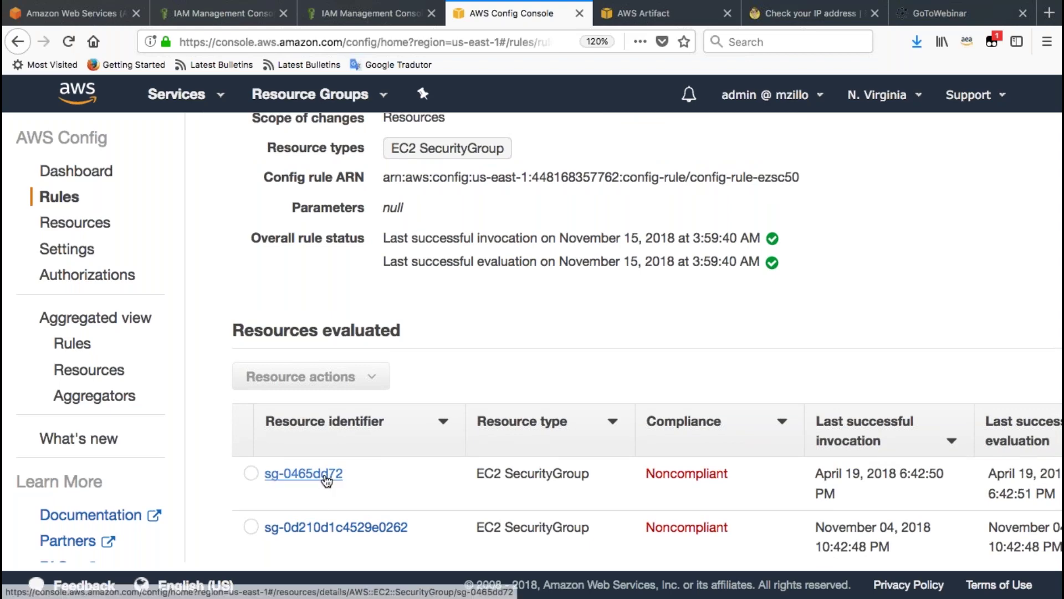
scroll(327, 480, "down", 2)
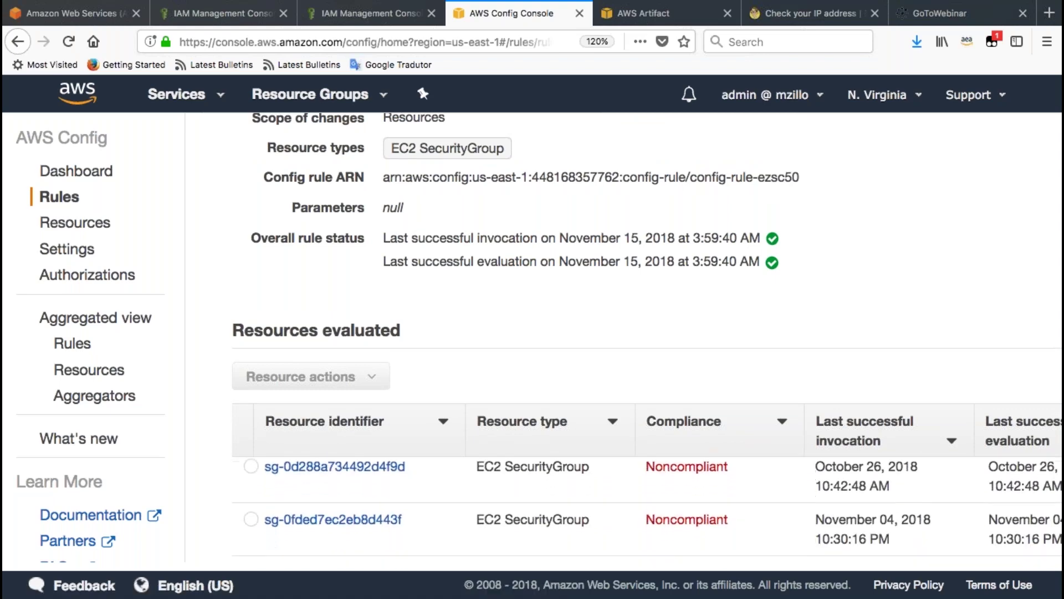
scroll(332, 482, "down", 3)
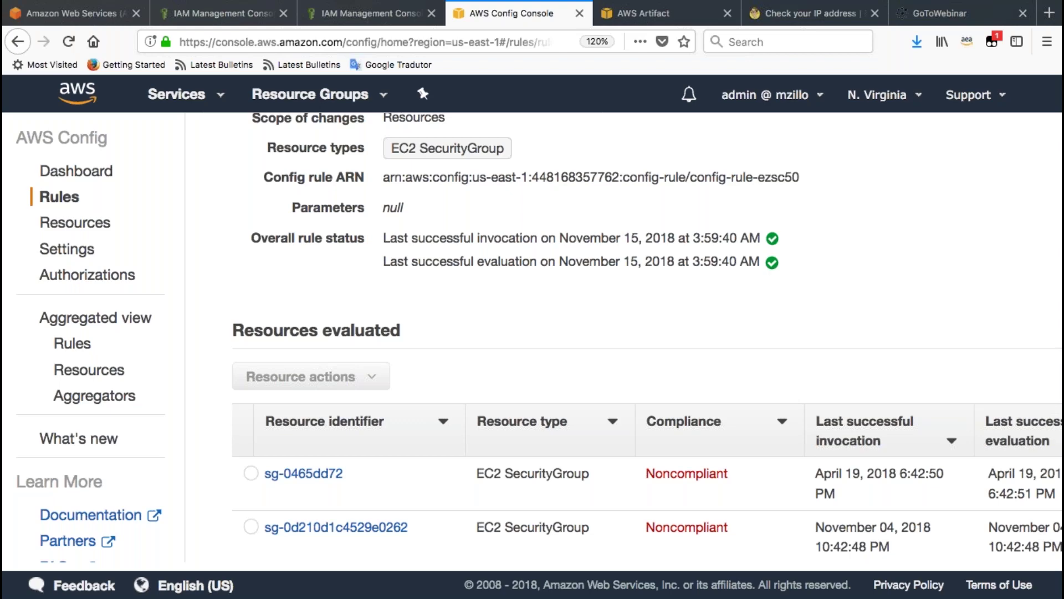
key("super+Tab")
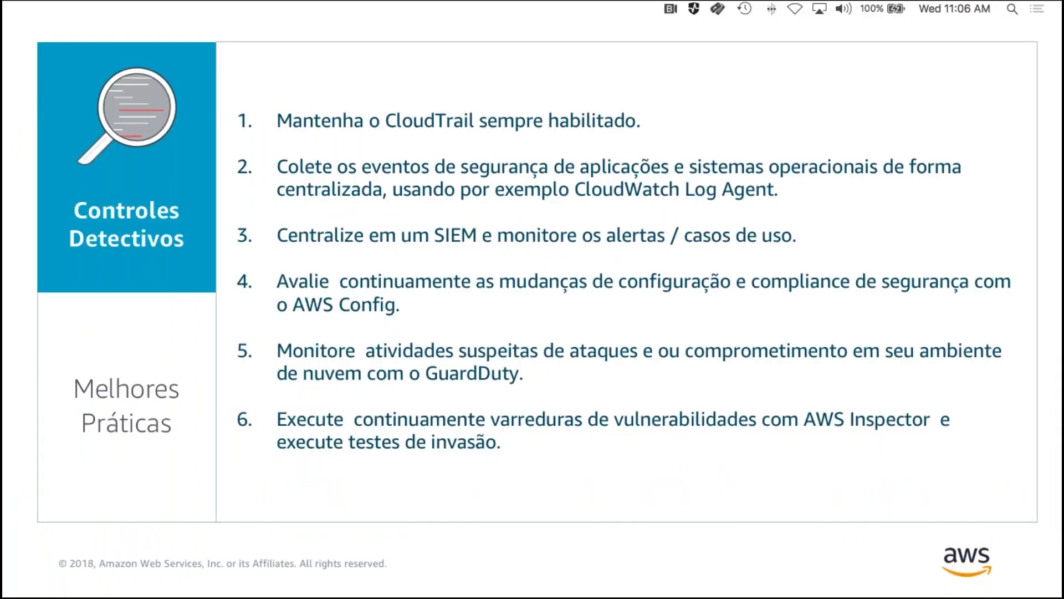
left_click(764, 142)
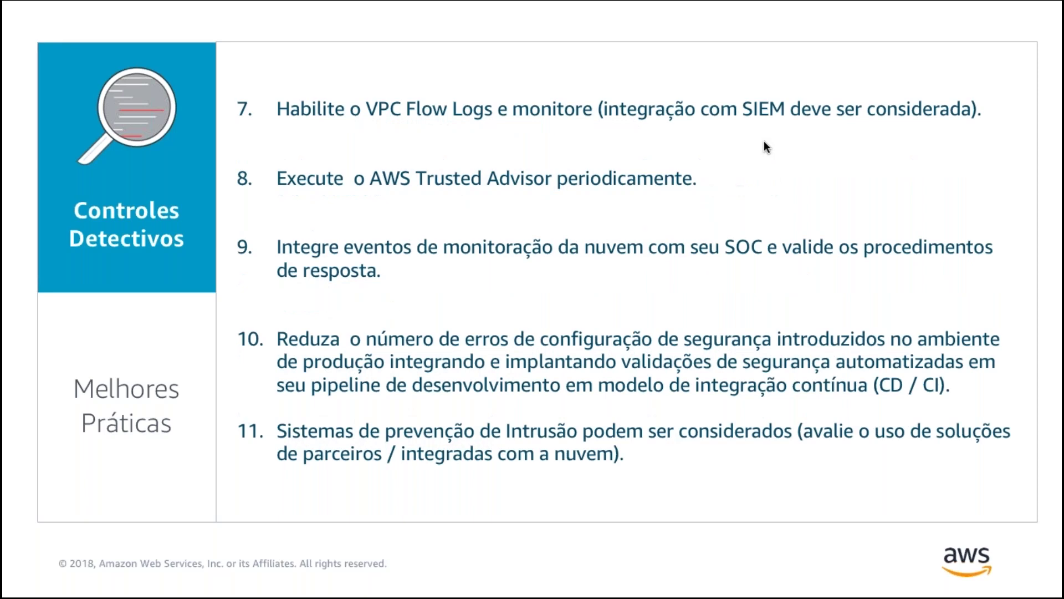
left_click(765, 142)
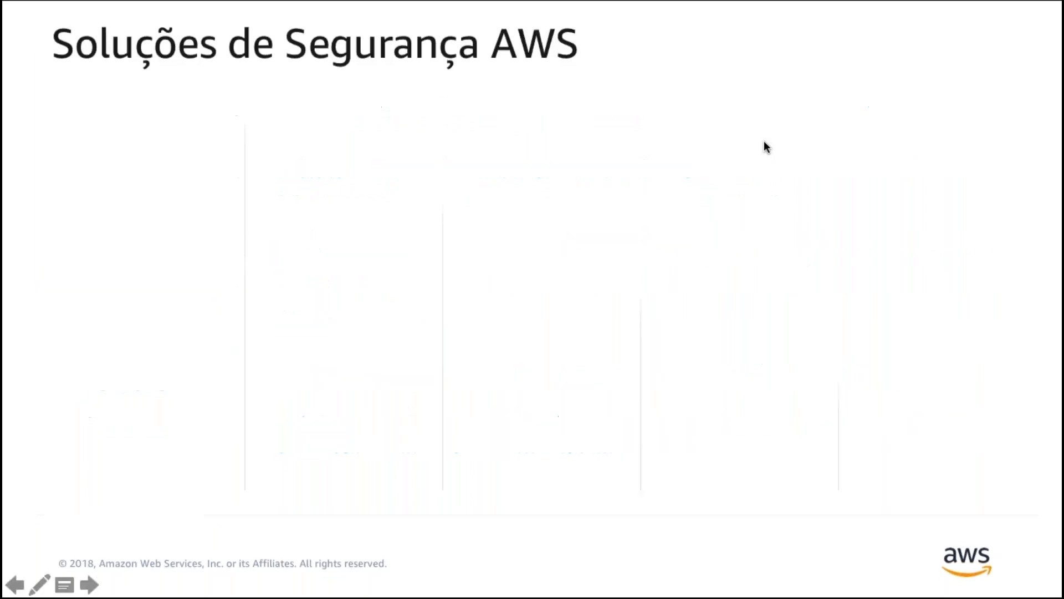
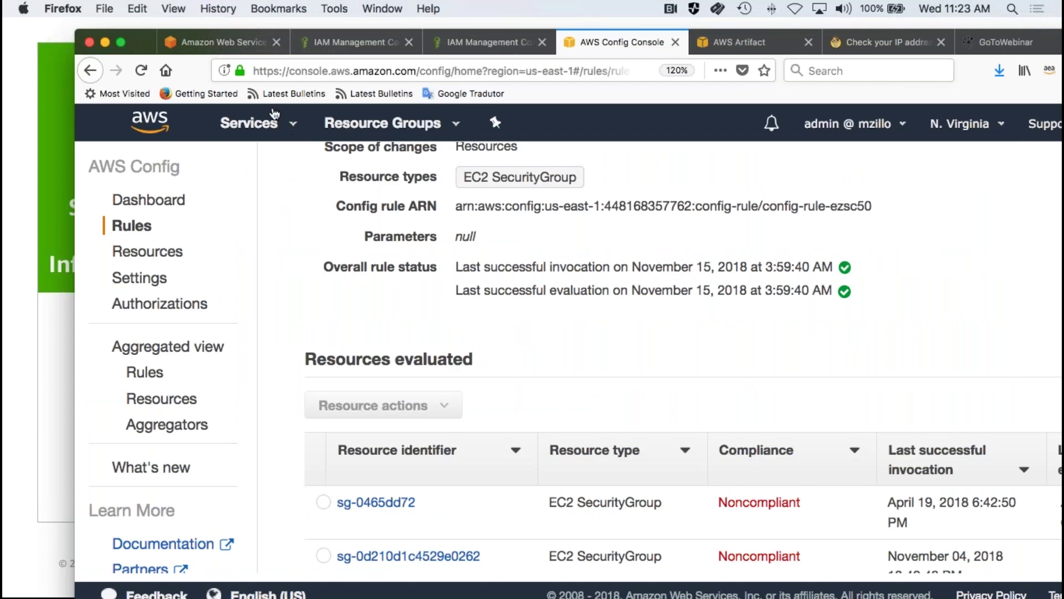
Expand the Firefox window to full screen, then find and open the Systems Manager service.
left_click(121, 43)
left_click(220, 100)
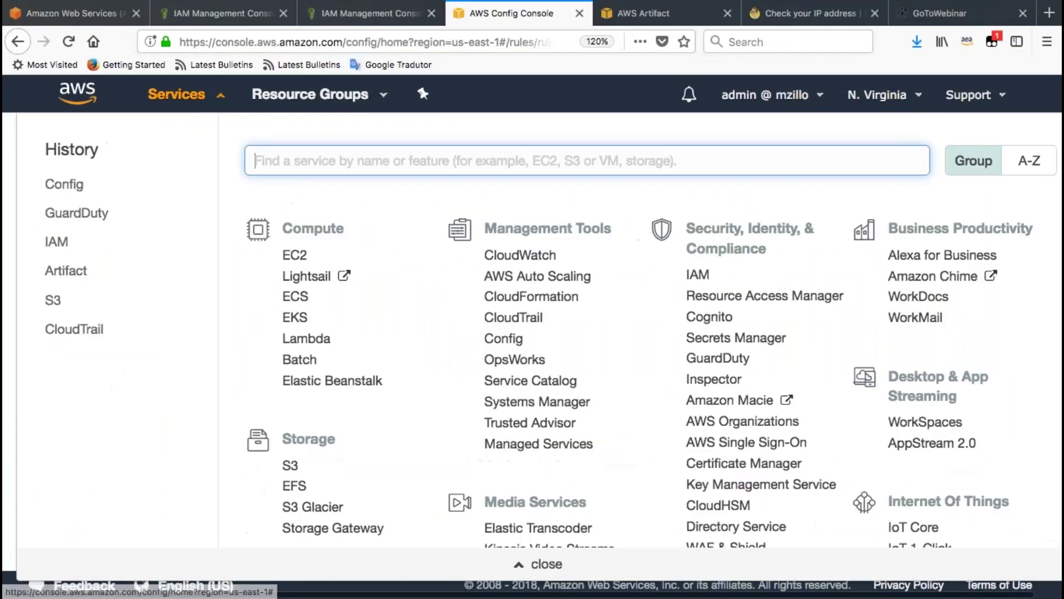
type("Se")
key("BackSpace")
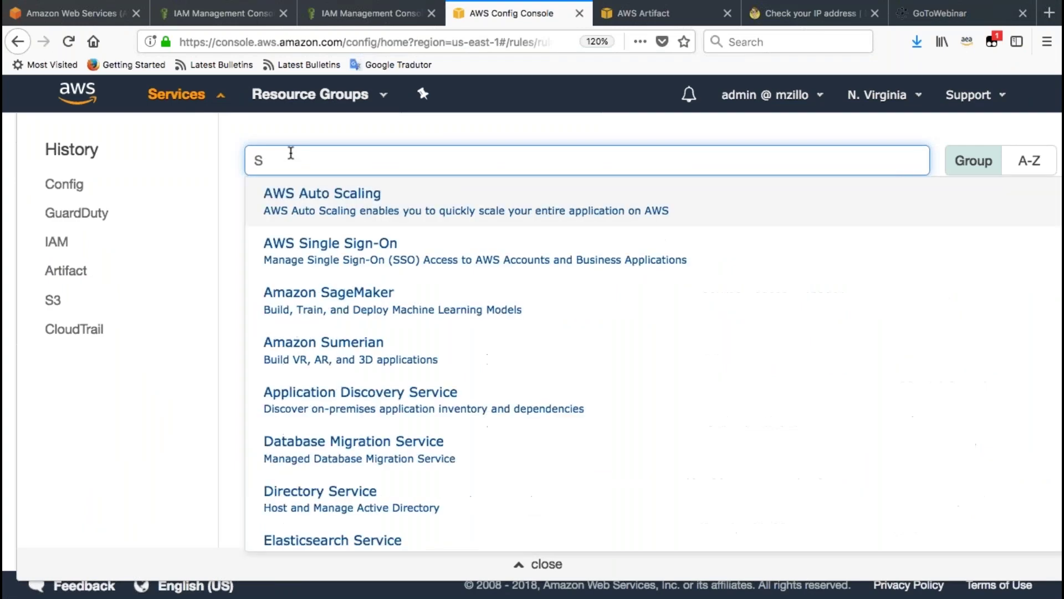
type("ys")
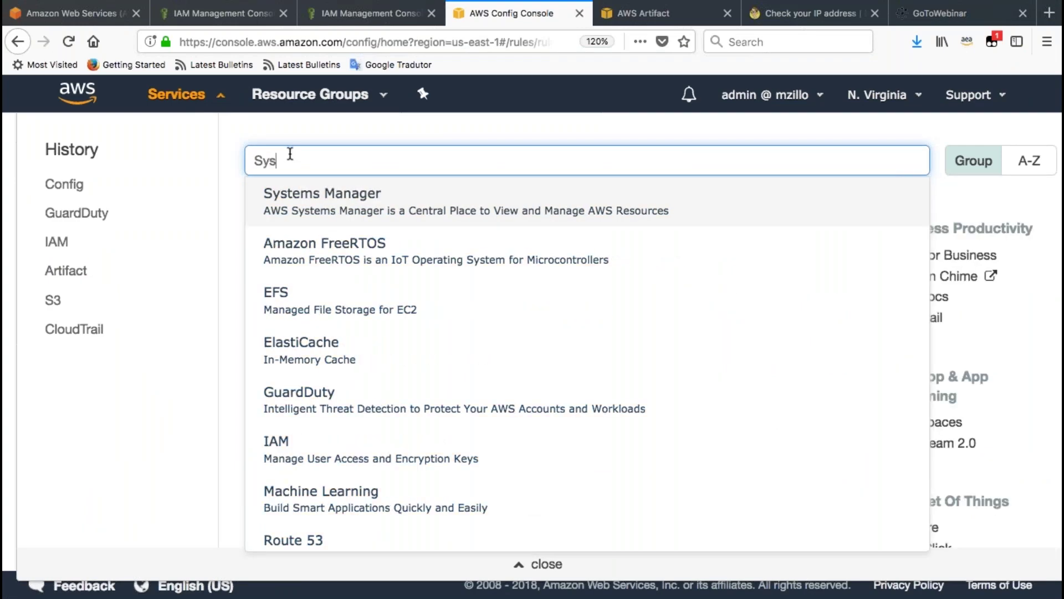
left_click(300, 198)
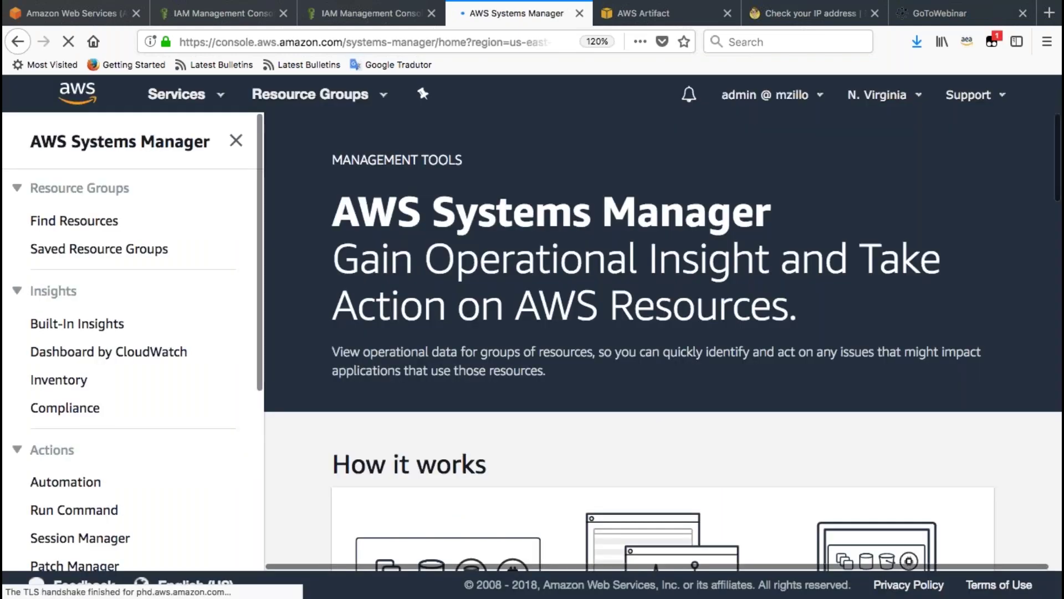
Open Session Manager and start a session on the _LINUX03 instance.
scroll(183, 408, "down", 5)
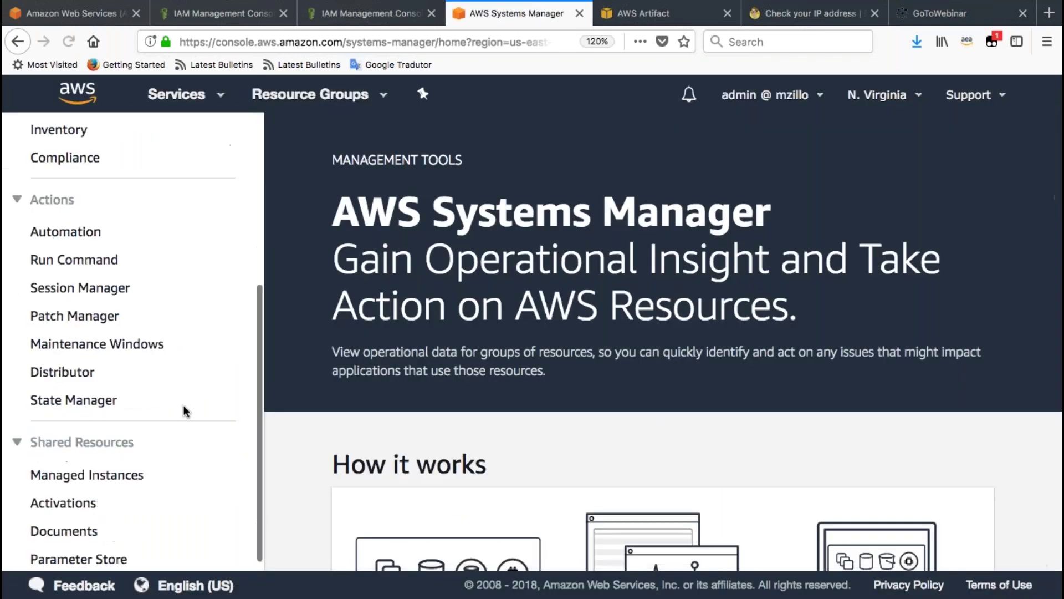
left_click(92, 296)
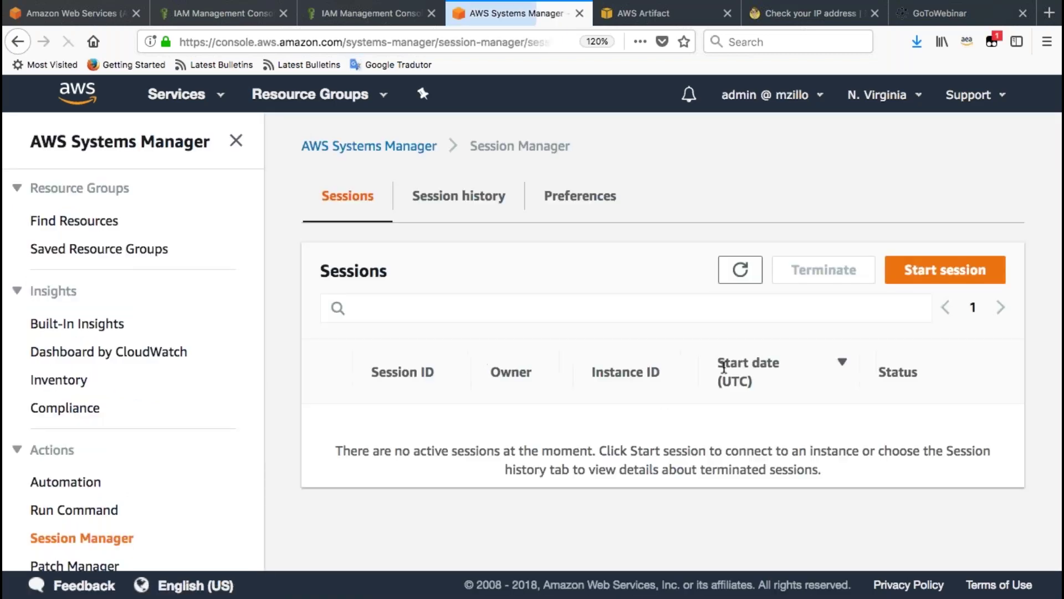
left_click(956, 274)
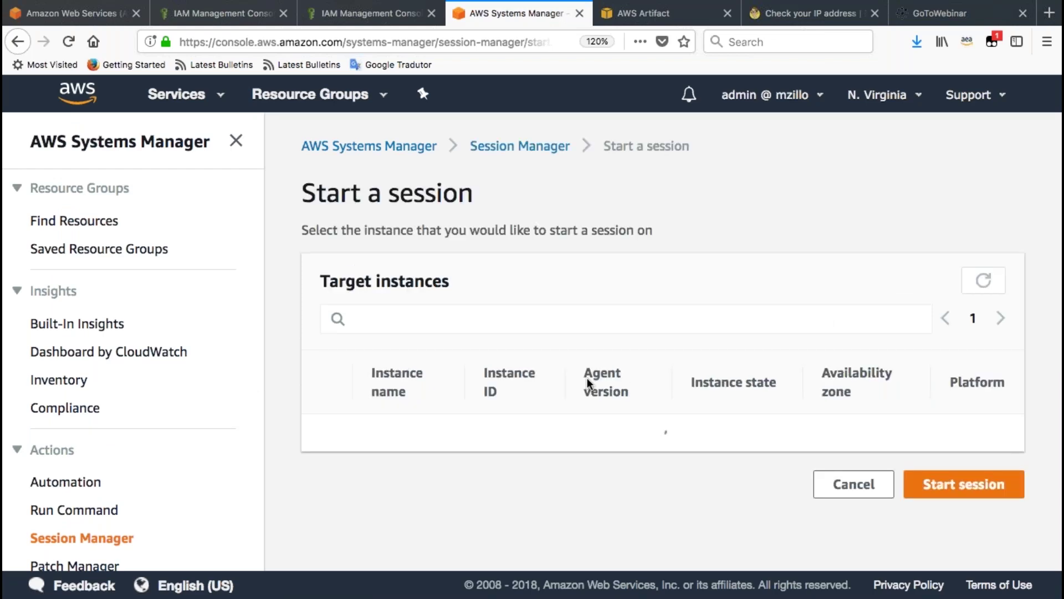
scroll(490, 438, "down", 3)
left_click(330, 483)
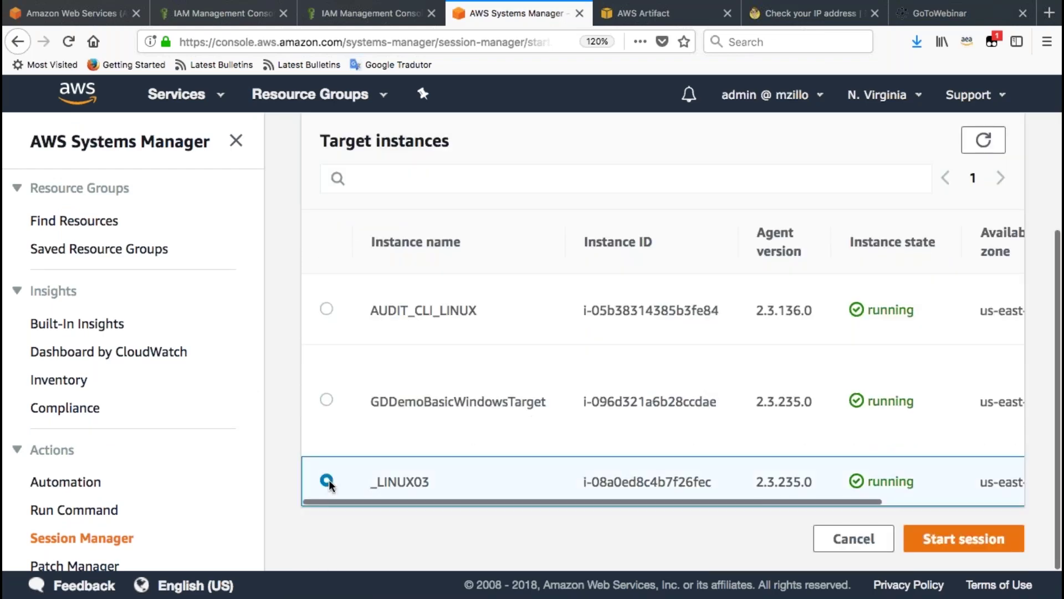
left_click(974, 547)
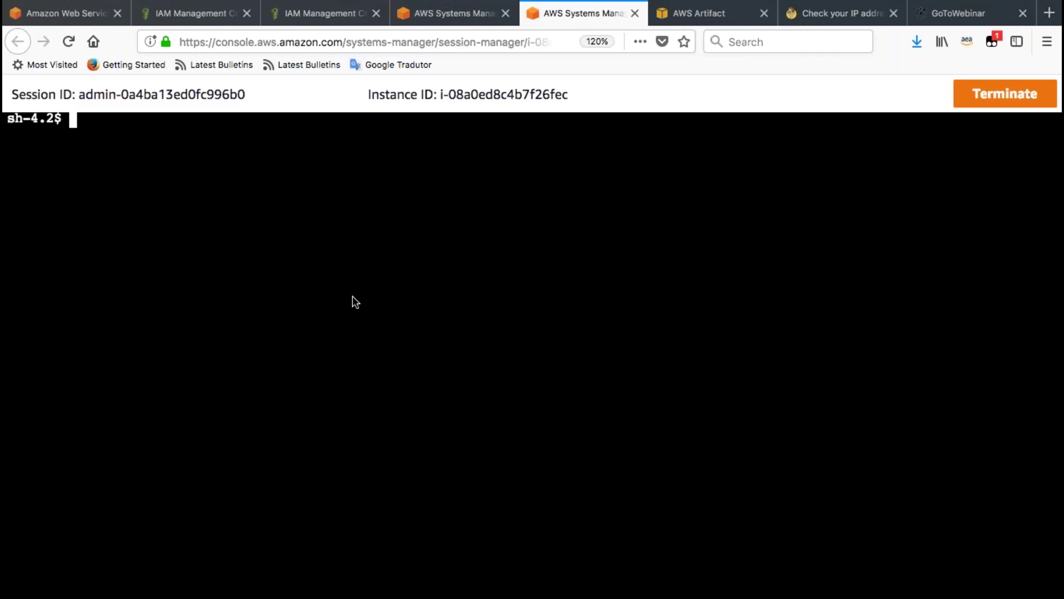
Run ls -ll in the session shell, then close the session's browser tab.
type("ls -ll")
key("Return")
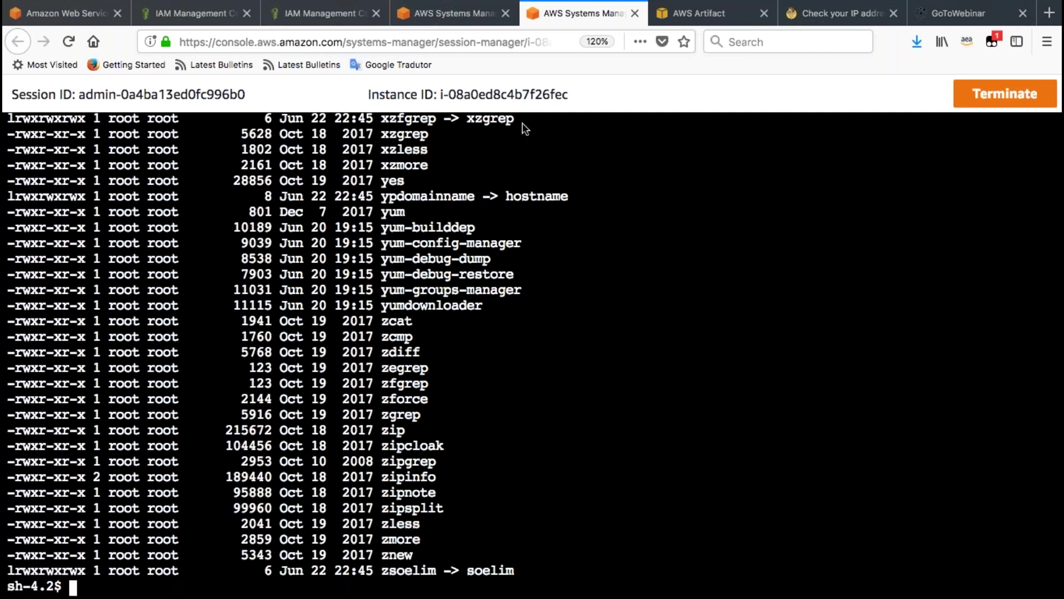
left_click(634, 13)
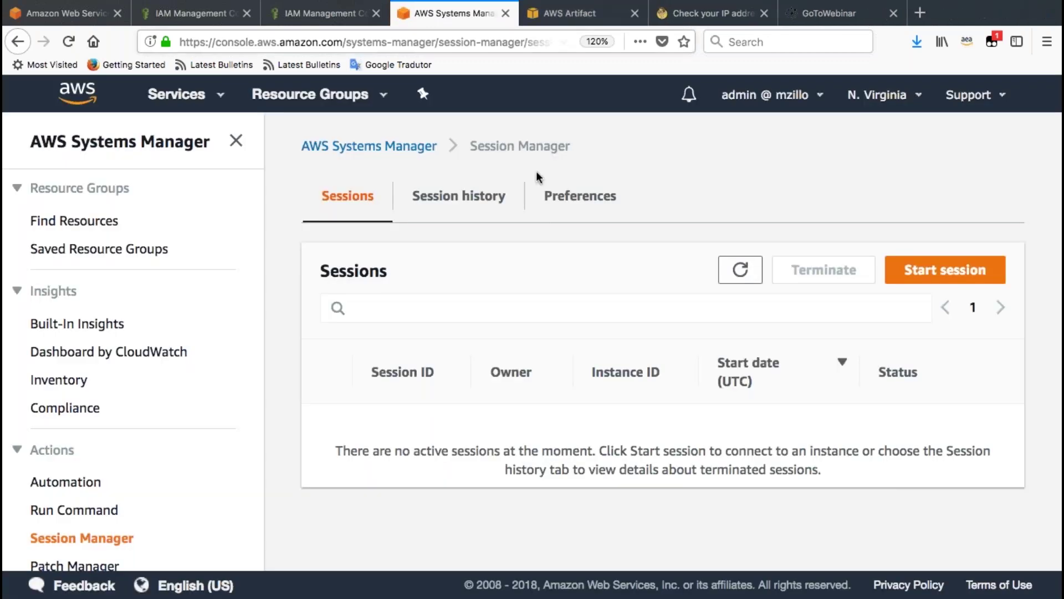
Find and open the IAM service.
left_click(219, 100)
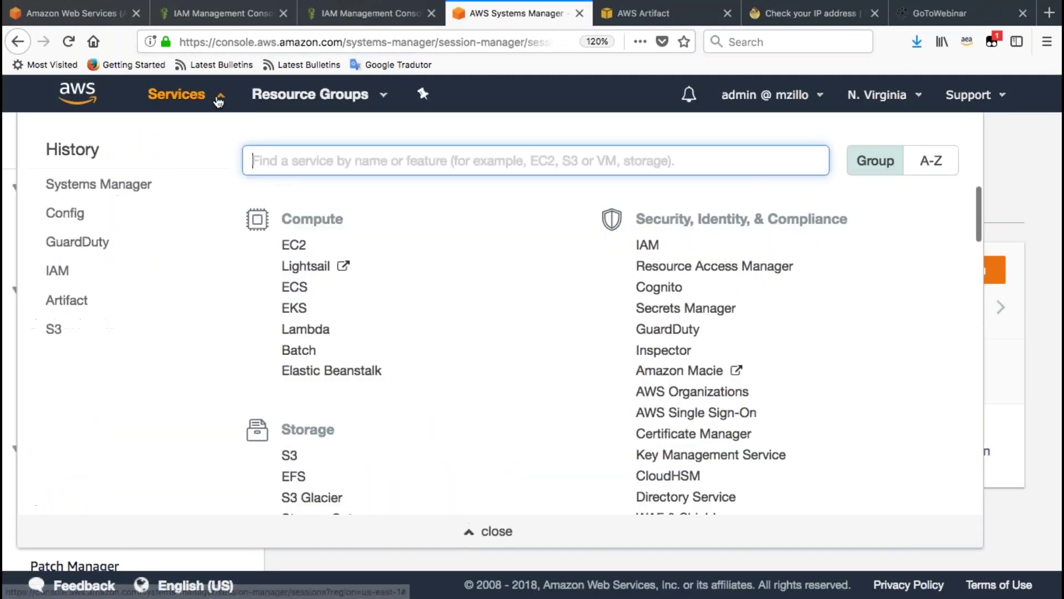
type("IAM")
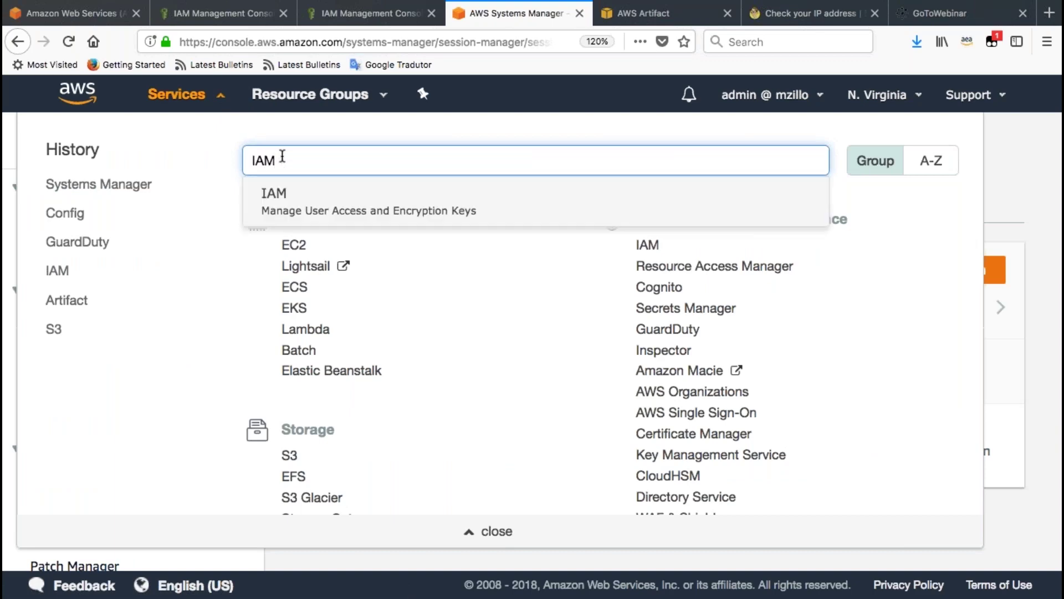
left_click(297, 216)
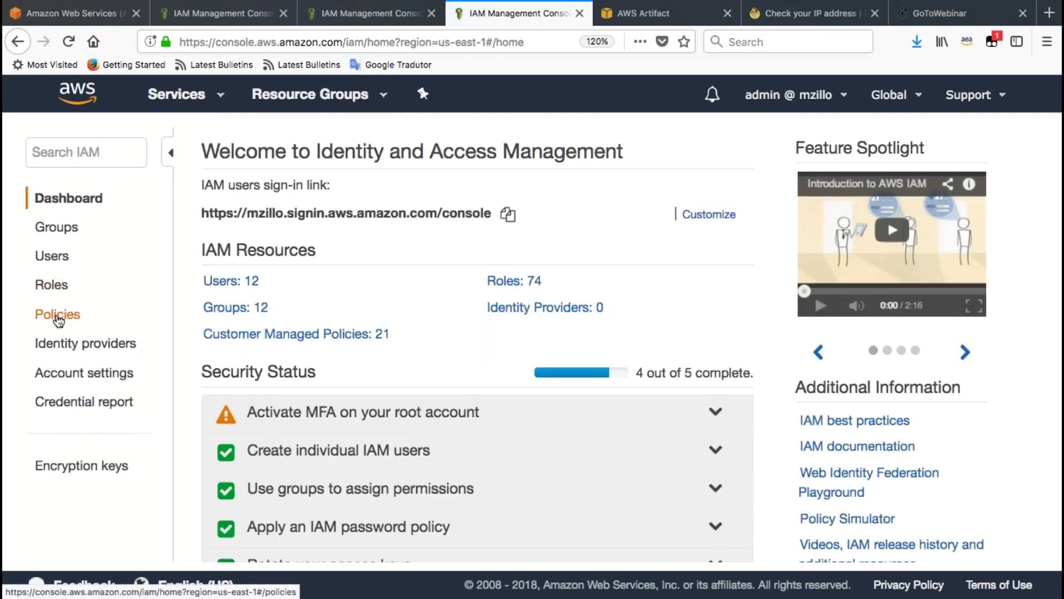
Open the sshdev user from the IAM users list and review its attached permissions policies.
left_click(58, 258)
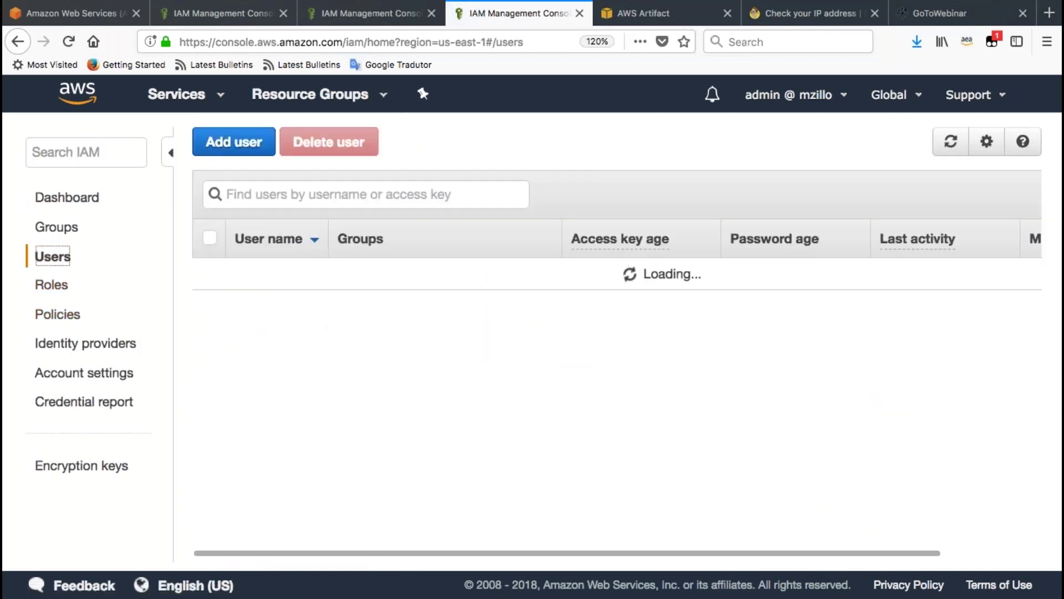
scroll(332, 343, "down", 3)
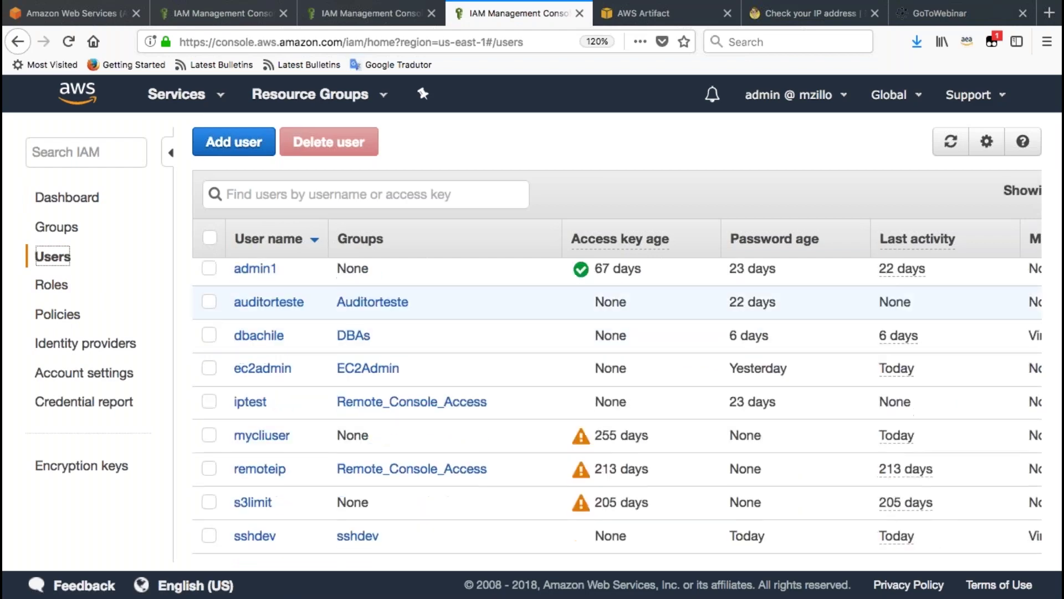
scroll(272, 324, "up", 3)
scroll(273, 327, "down", 3)
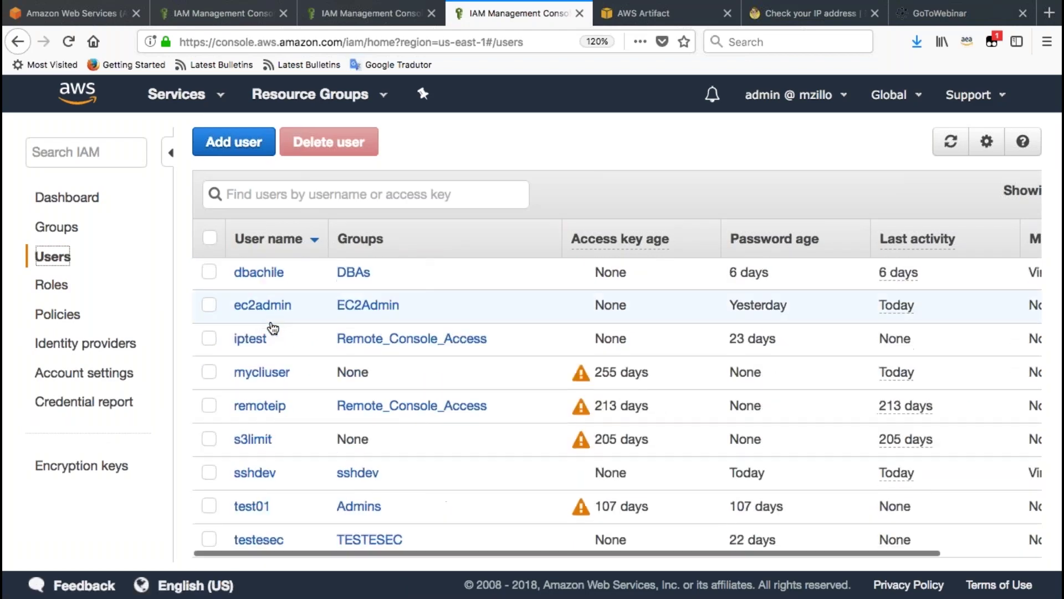
left_click(270, 473)
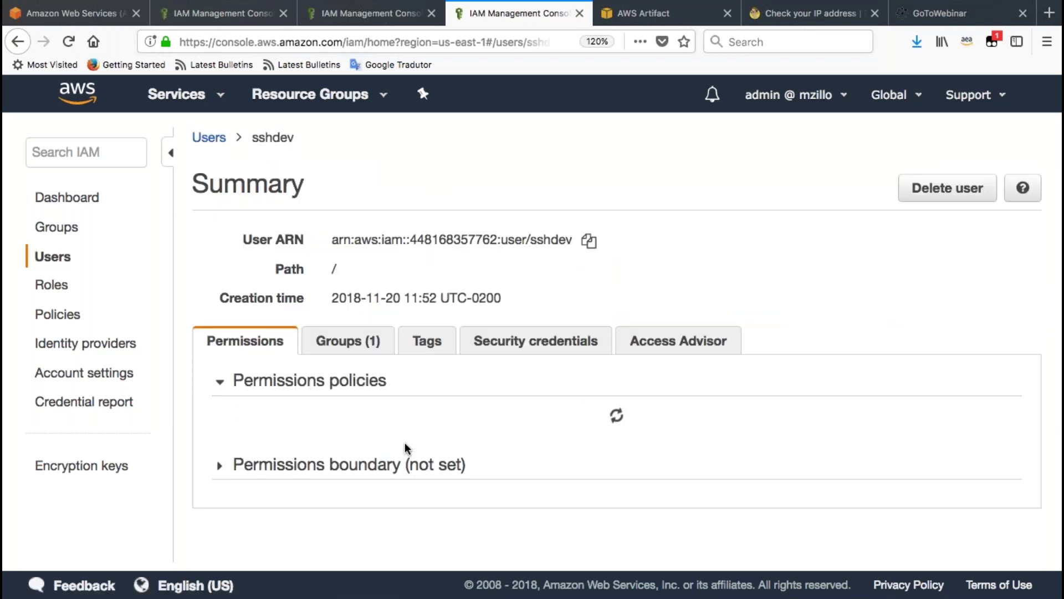
scroll(415, 439, "down", 3)
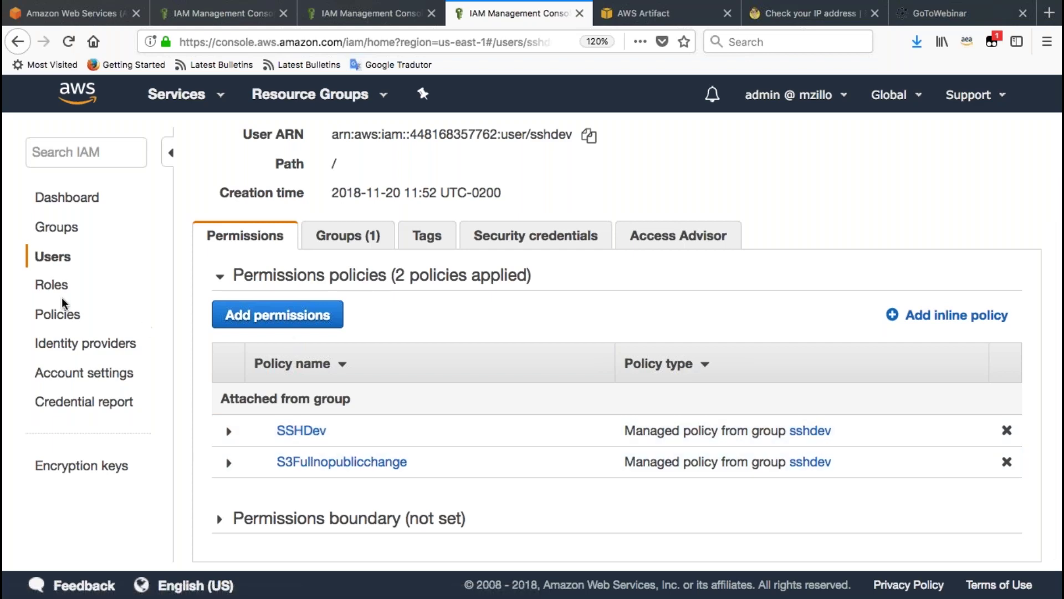
Open the sshdev group from the IAM groups list and review its managed policies.
left_click(57, 227)
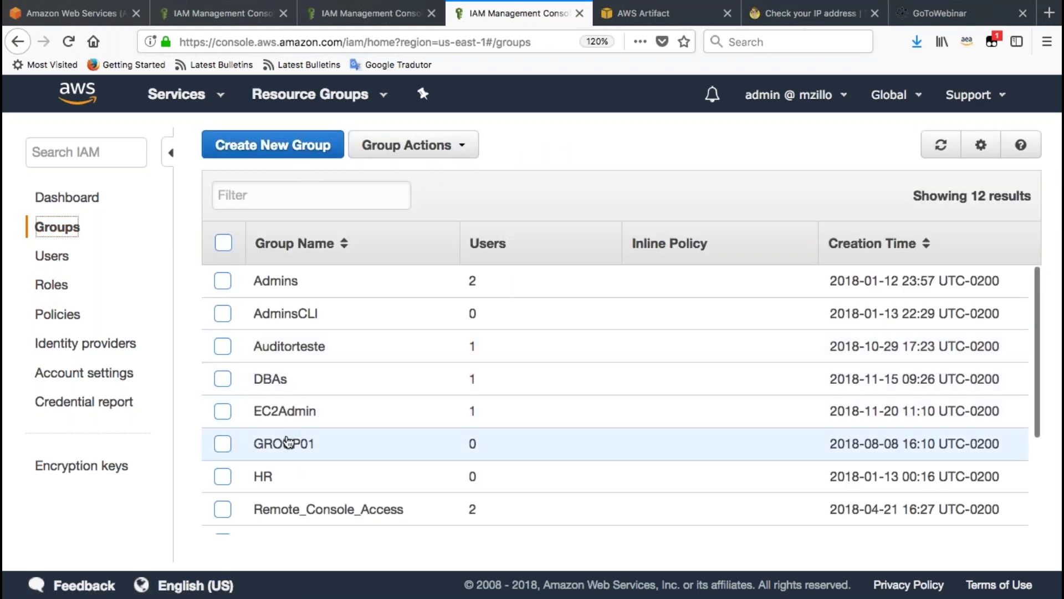
scroll(293, 440, "down", 3)
left_click(287, 424)
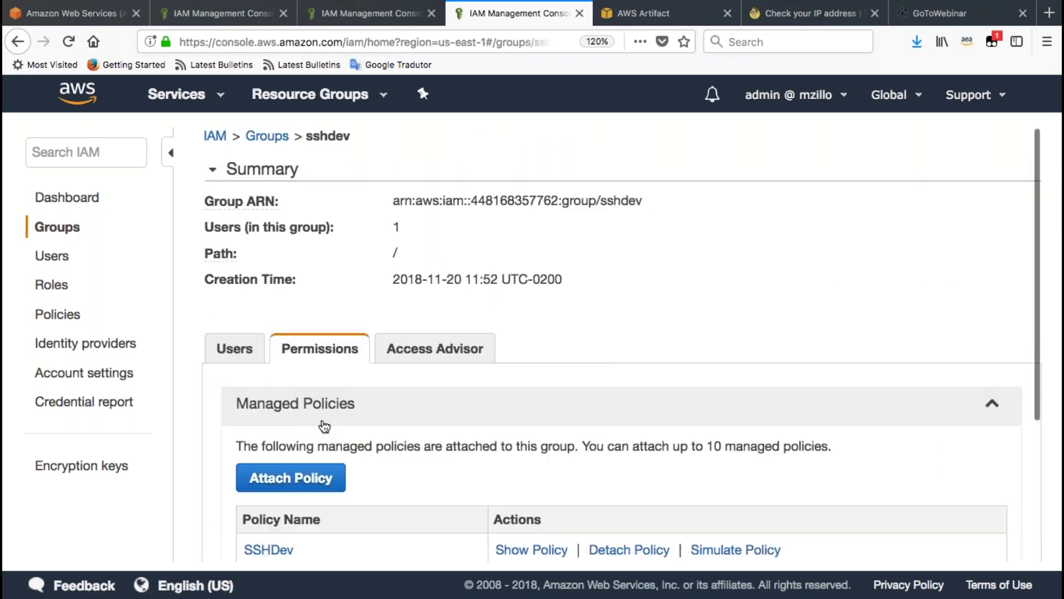
scroll(394, 417, "down", 3)
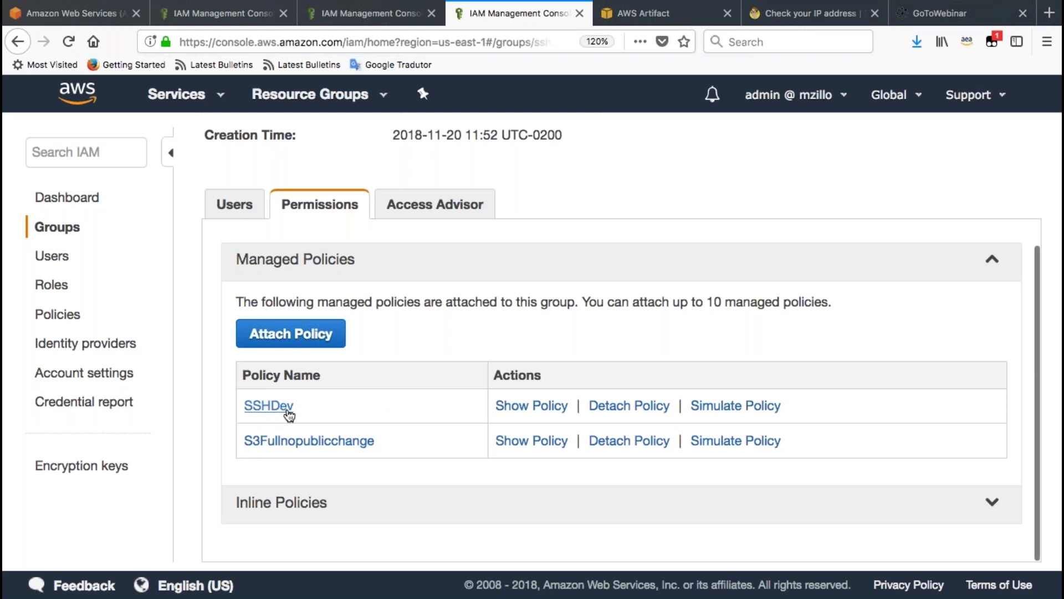
Show the SSHDev policy's JSON, read through its statements and highlight the two ec2 describe actions.
left_click(532, 408)
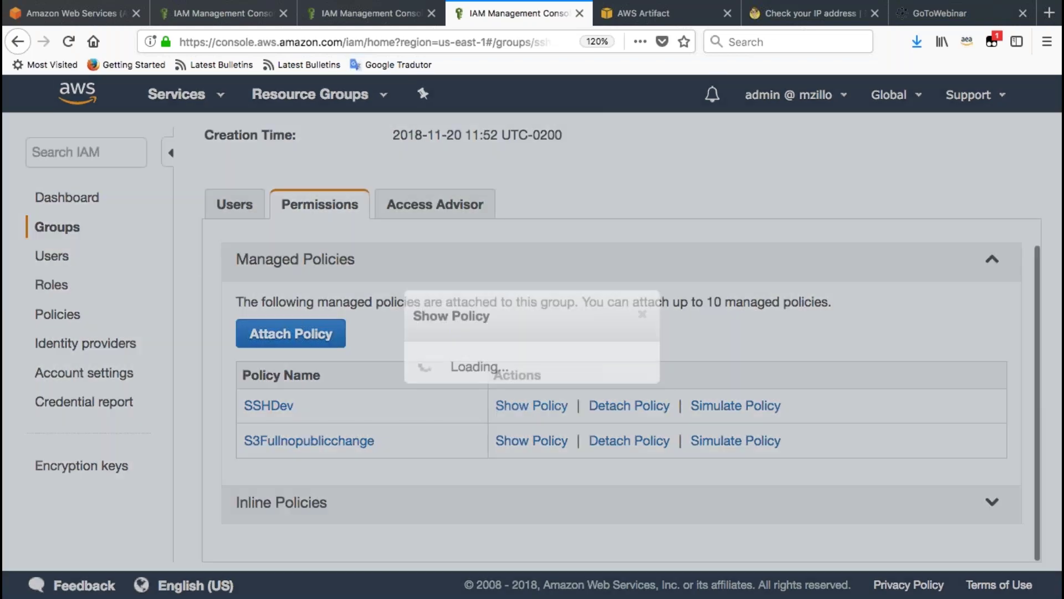
scroll(531, 405, "down", 5)
scroll(532, 332, "down", 2)
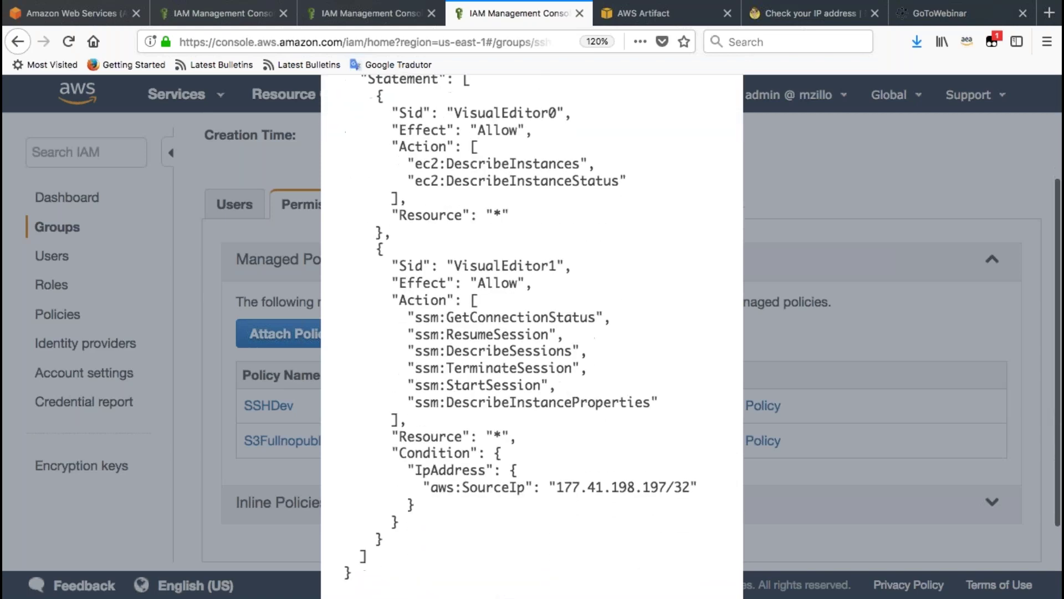
scroll(533, 332, "up", 4)
scroll(532, 332, "up", 1)
scroll(532, 333, "down", 3)
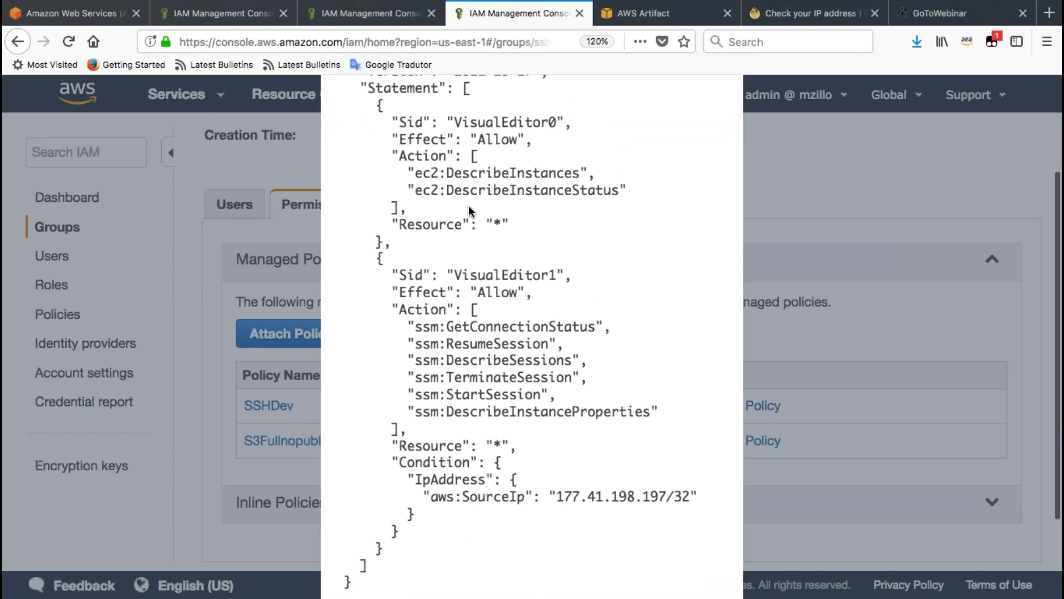
scroll(468, 205, "up", 3)
left_click_drag(416, 251, 637, 267)
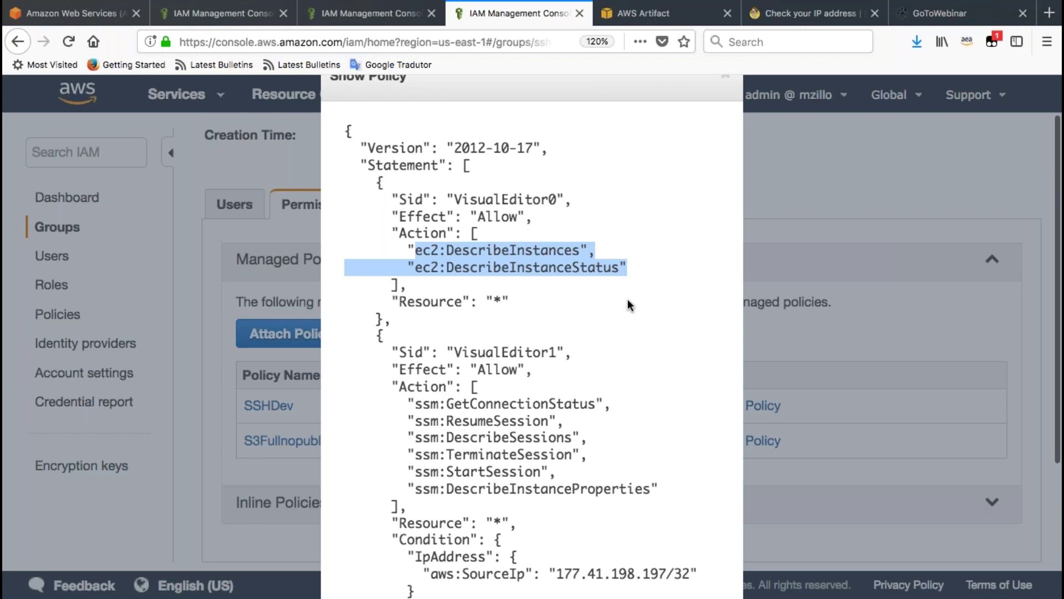
Highlight the policy's ssm actions, StartSession and the aws:SourceIp condition value, then close the policy view.
scroll(562, 304, "down", 3)
left_click_drag(411, 312, 678, 395)
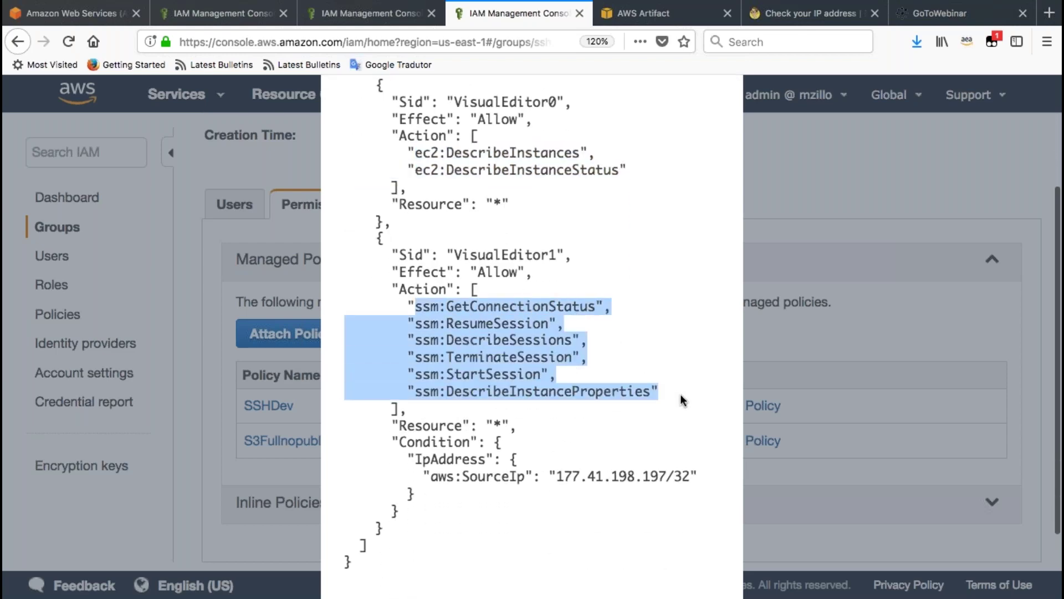
left_click(556, 364)
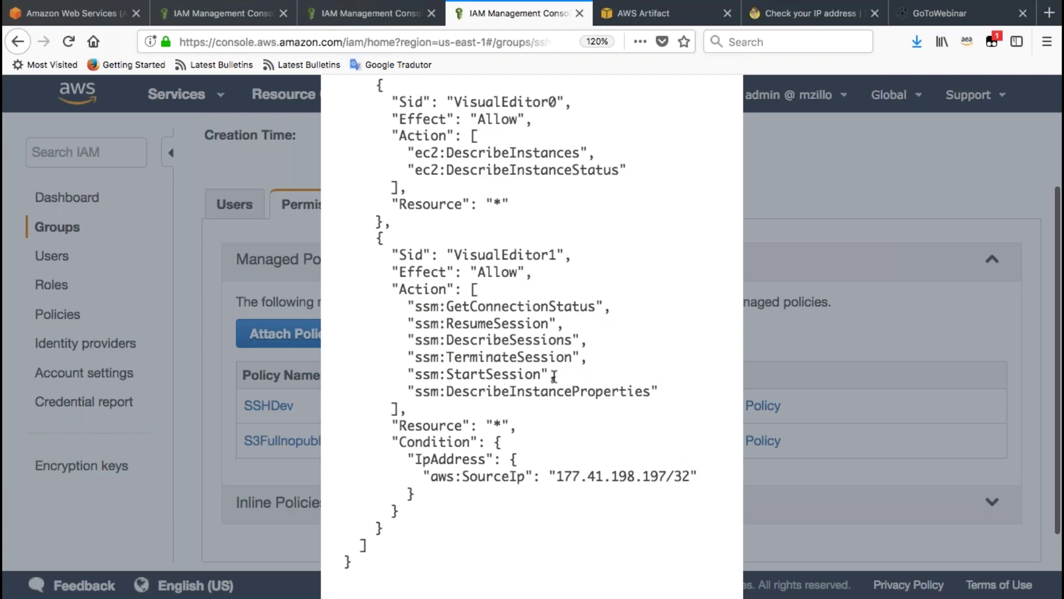
left_click_drag(554, 376, 509, 375)
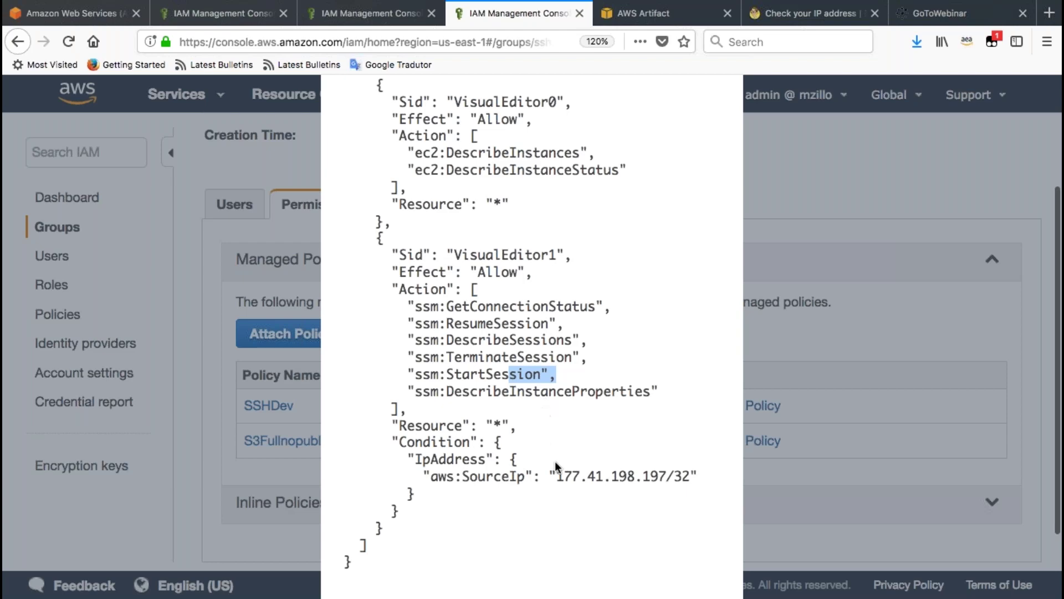
left_click_drag(558, 478, 691, 478)
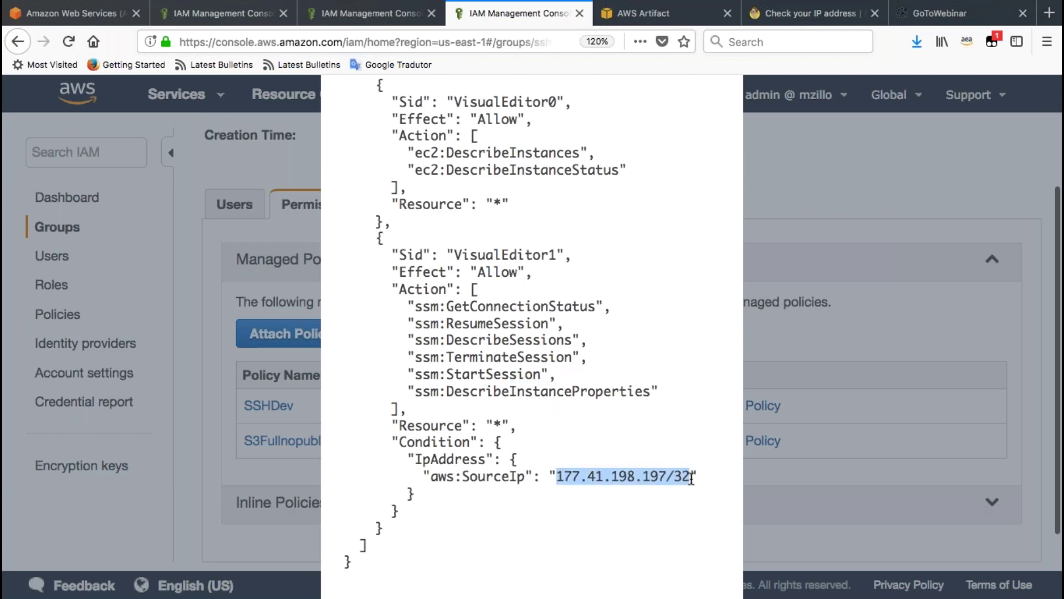
left_click(818, 331)
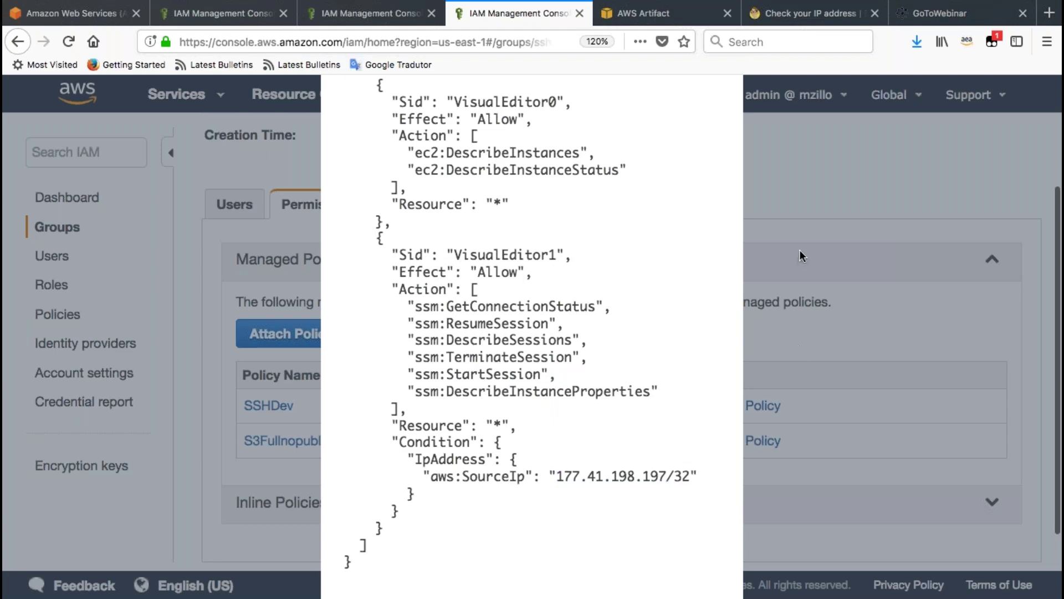
scroll(799, 256, "up", 5)
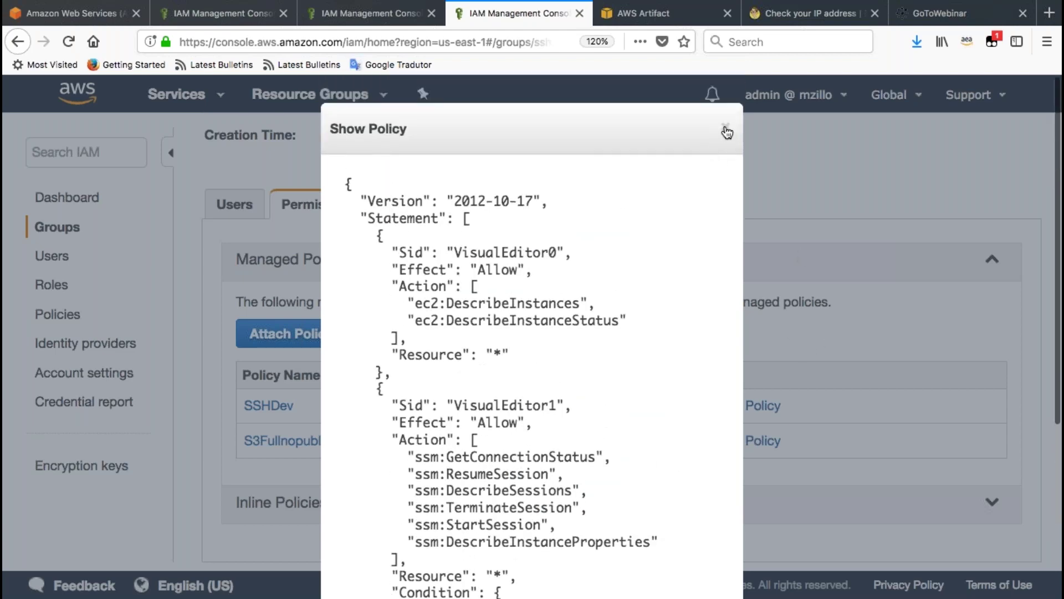
left_click(726, 131)
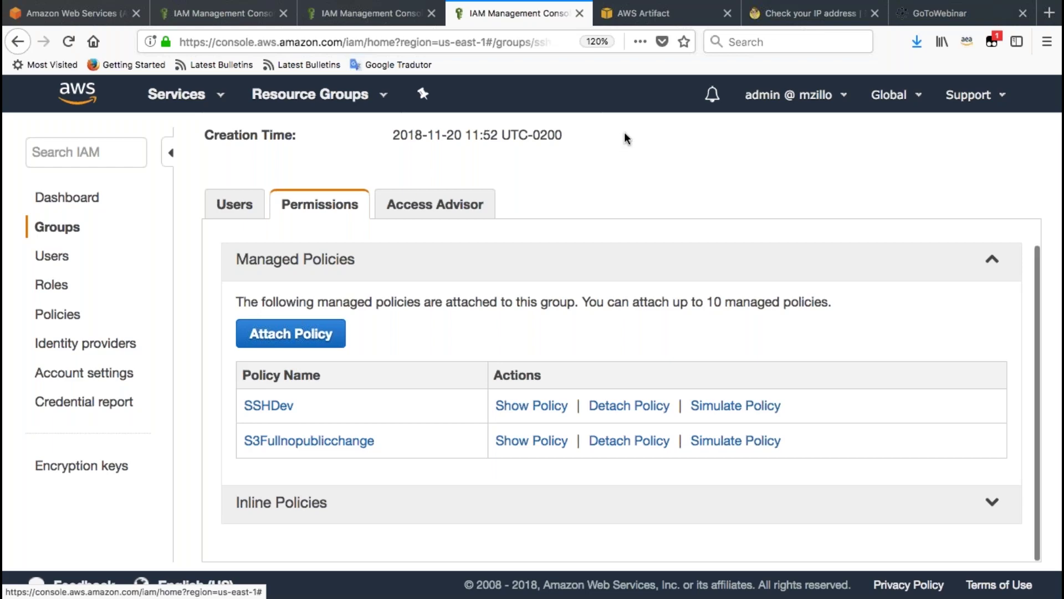
Find and open the S3 service.
left_click(222, 99)
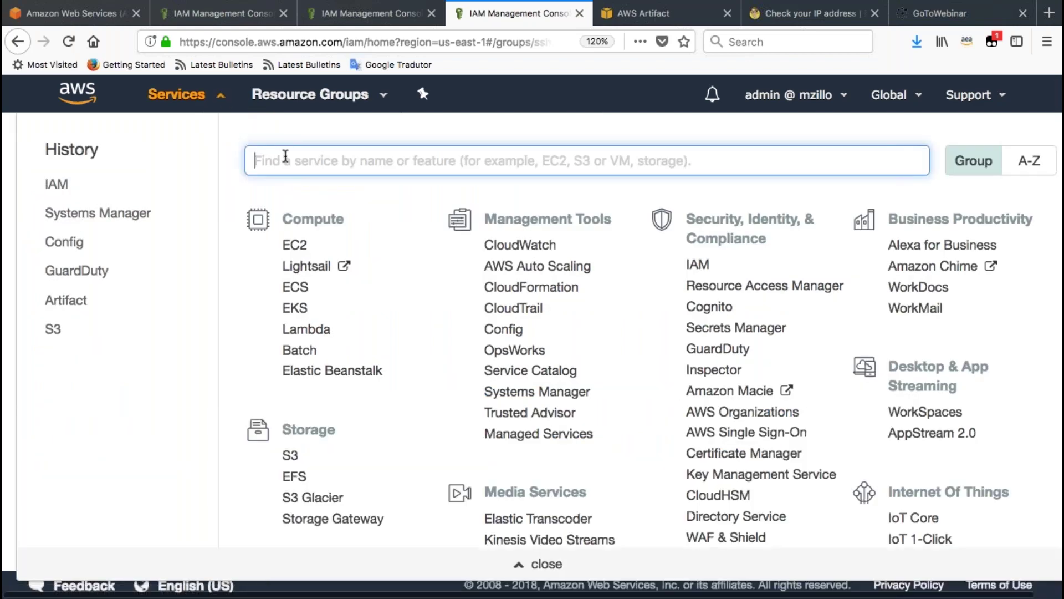
type("S3")
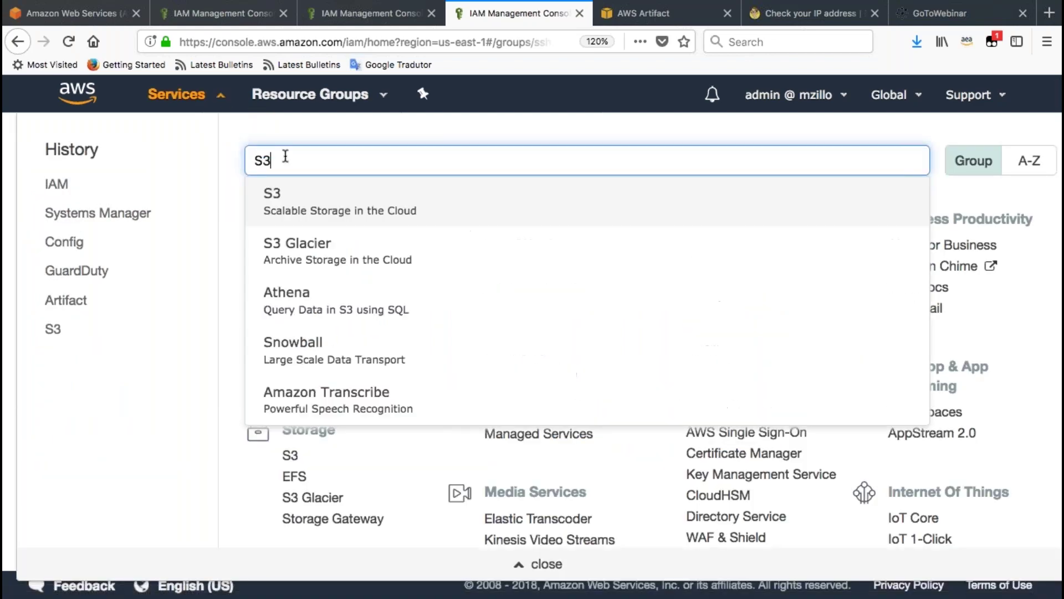
left_click(299, 218)
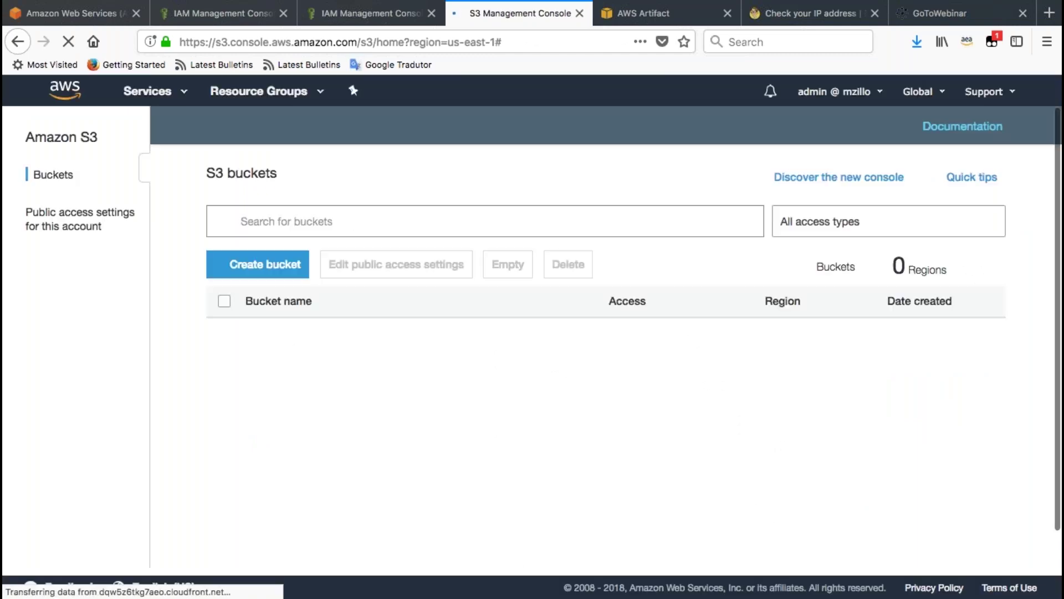
Filter the S3 buckets by "ses" and open the sessionmanagerlog bucket.
left_click(338, 225)
type("se")
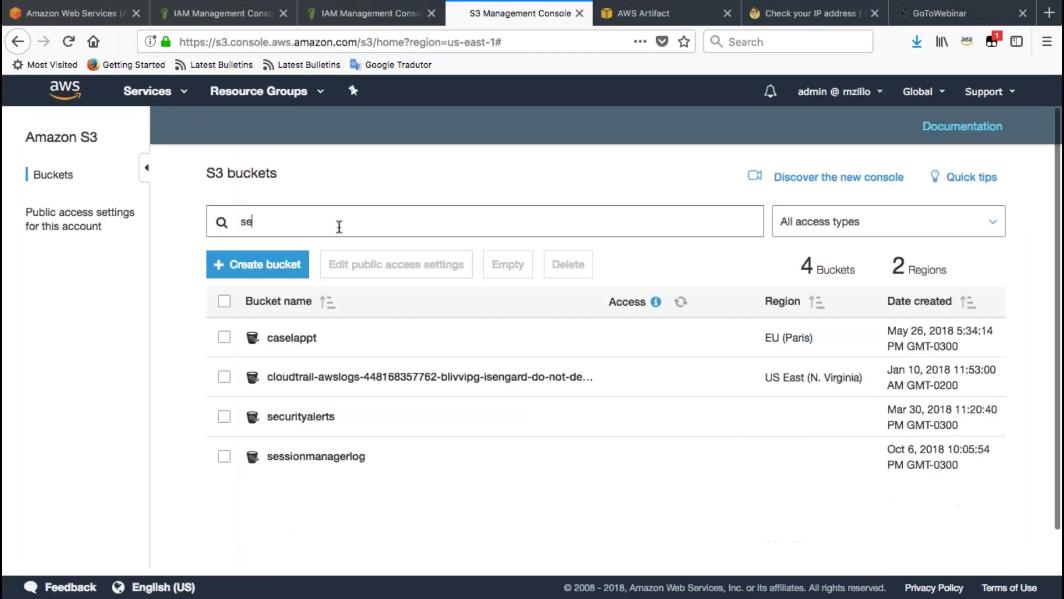
type("s")
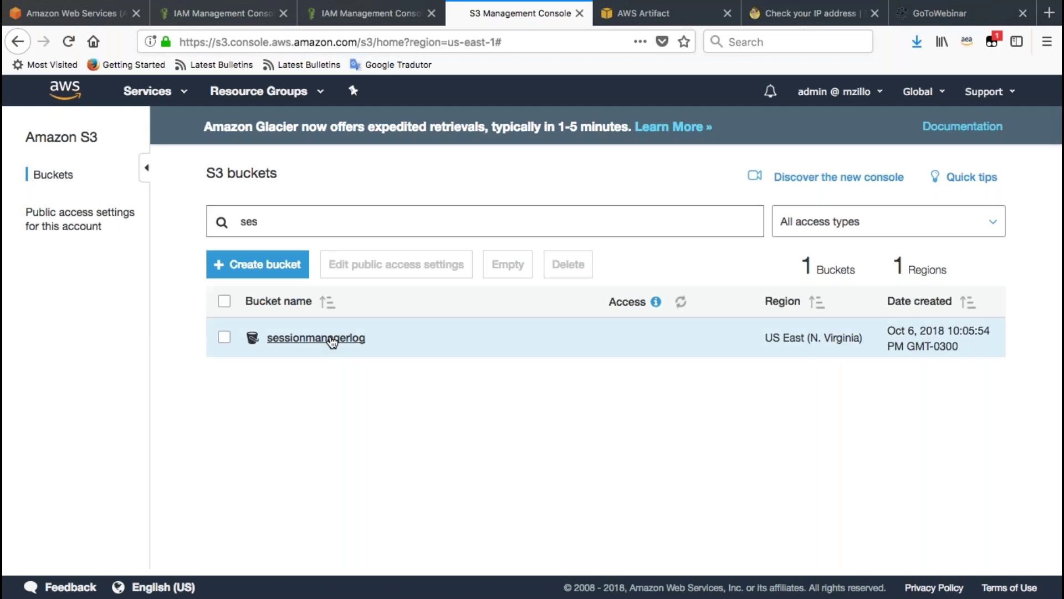
left_click(316, 337)
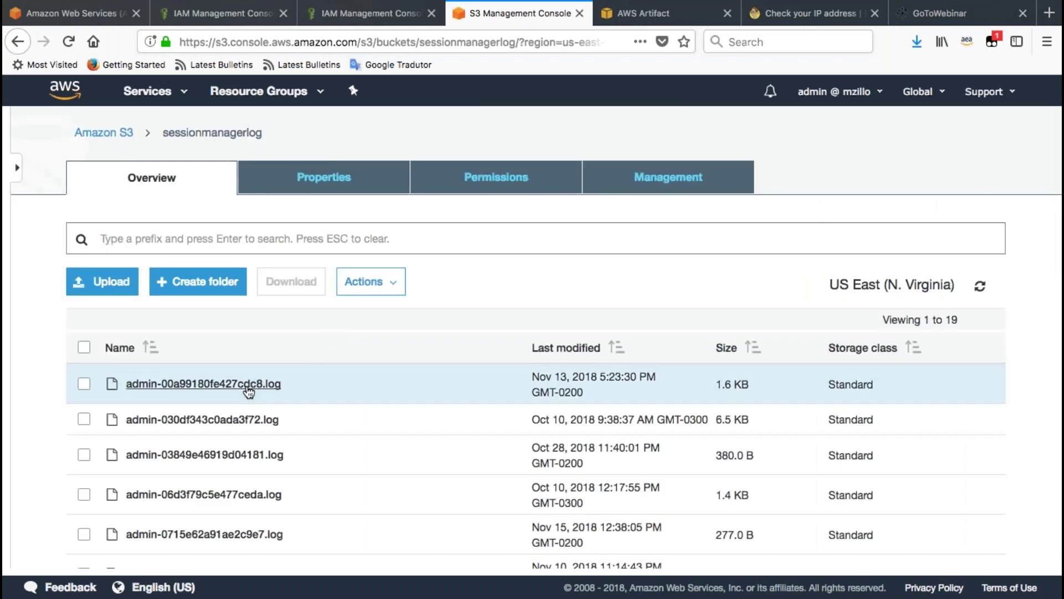
Open the details of the admin-00a99180fe427cdc8.log object and save its log file to the computer.
left_click(277, 381)
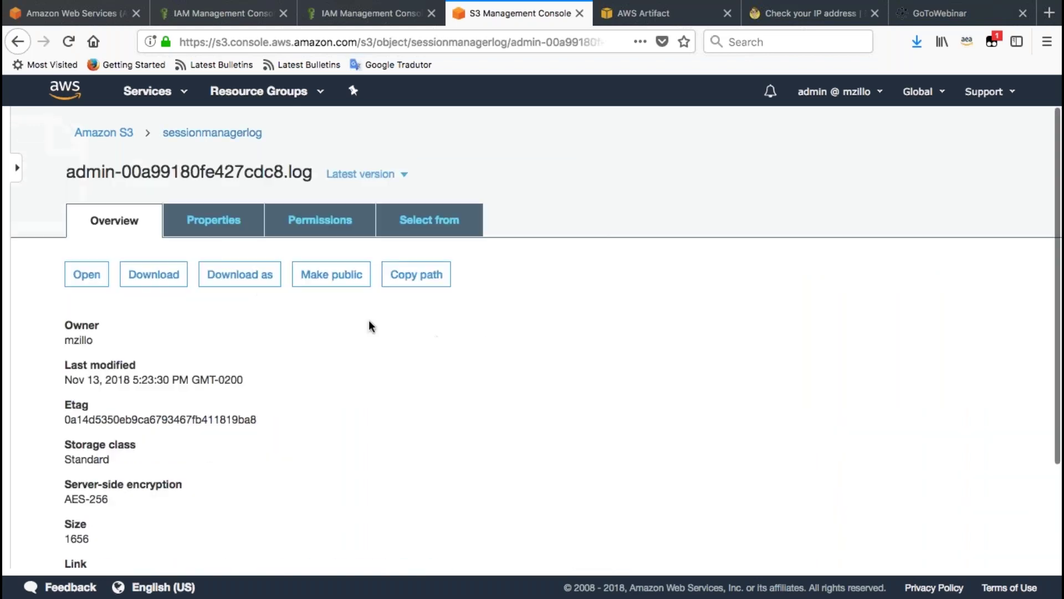
left_click(87, 275)
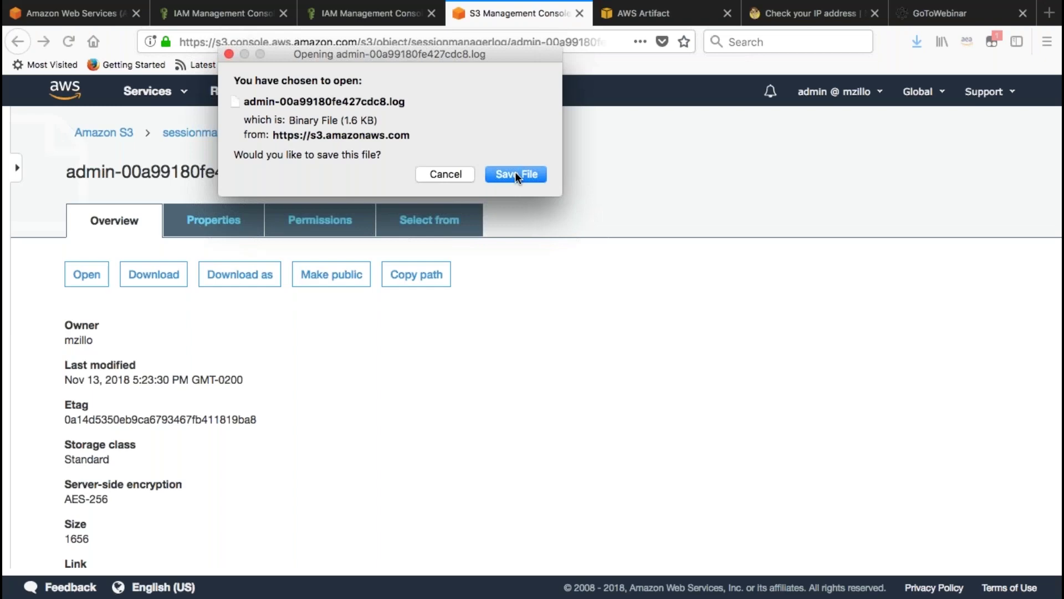
left_click(516, 175)
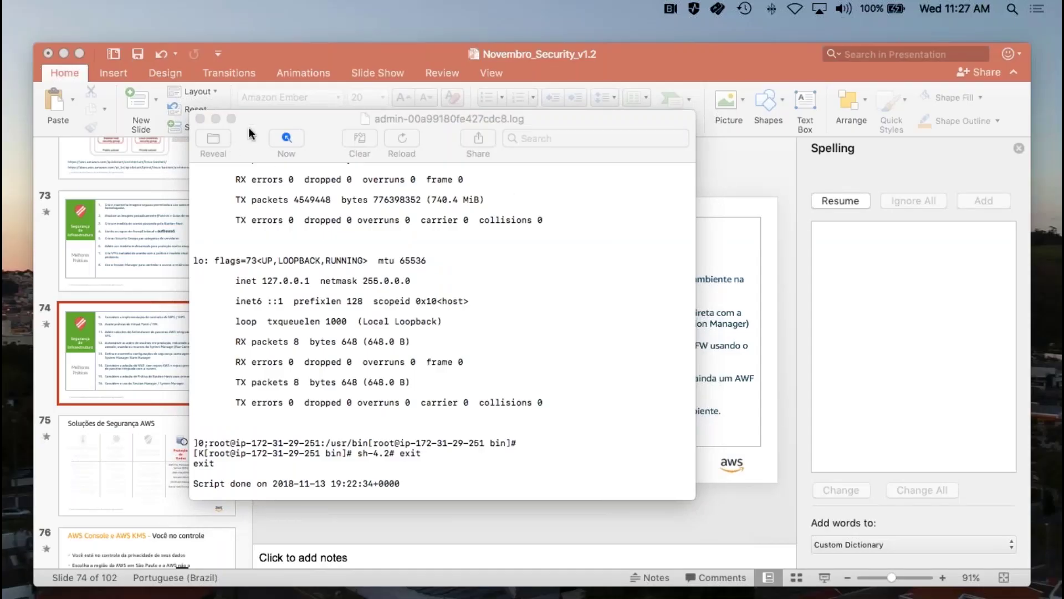
Enlarge the downloaded log's window to full screen and read through the recorded session commands and their output.
left_click(263, 135)
left_click(231, 118)
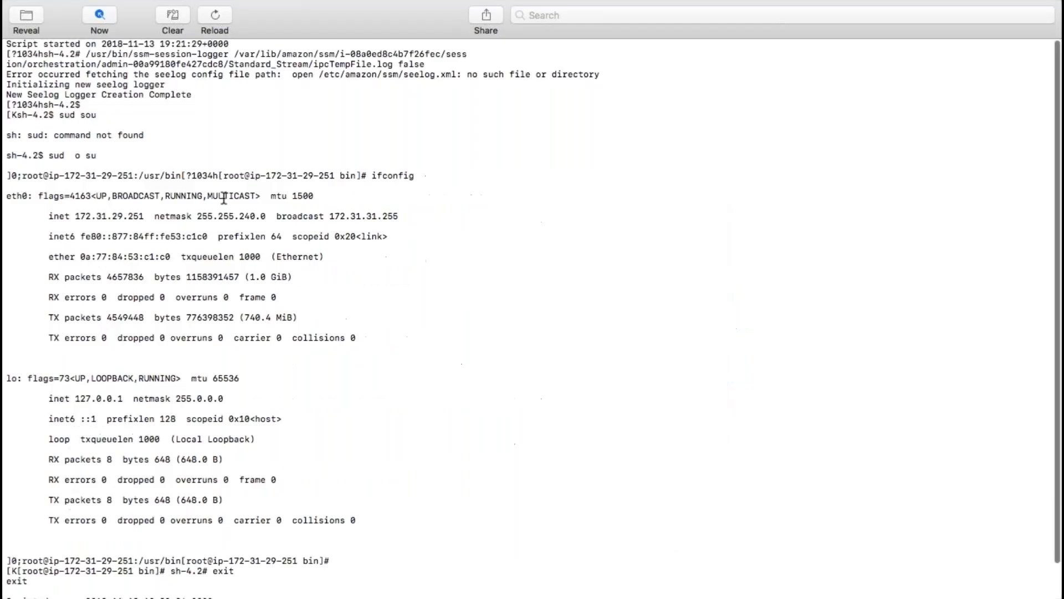
scroll(204, 226, "up", 3)
scroll(204, 227, "down", 3)
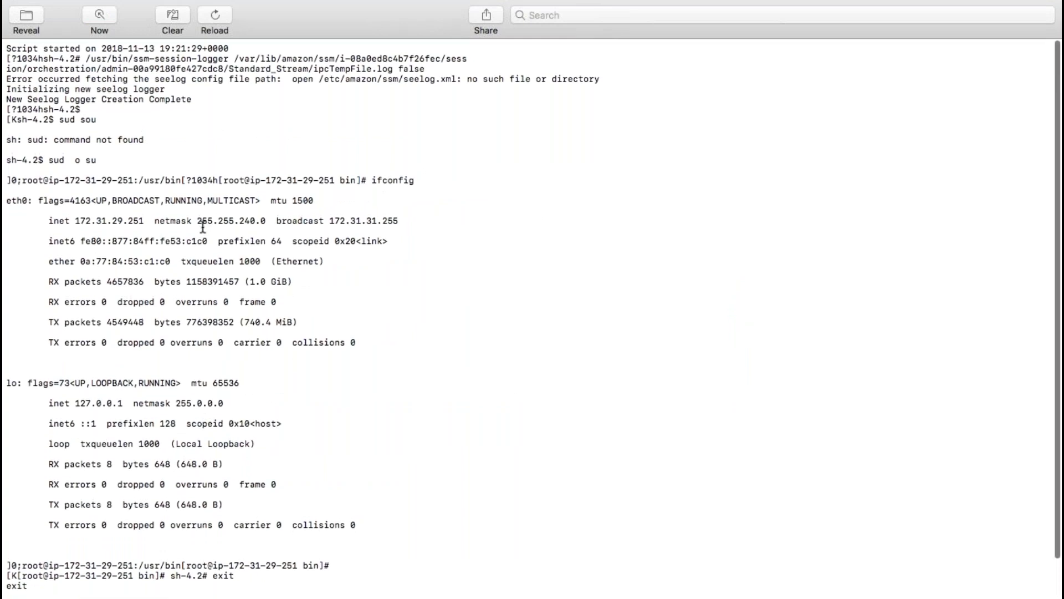
scroll(204, 228, "up", 1)
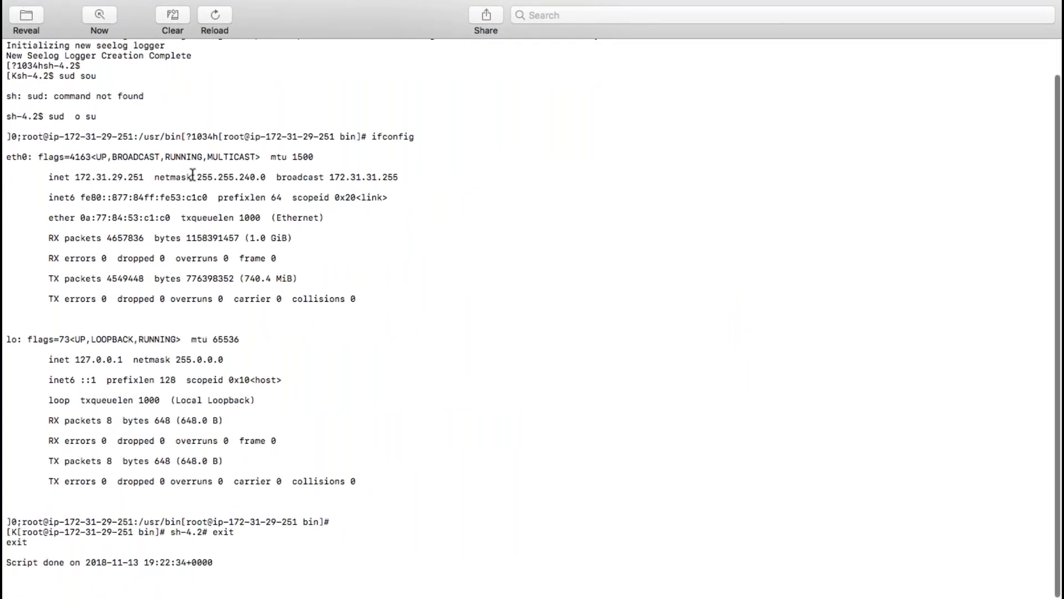
mouse_move(102, 5)
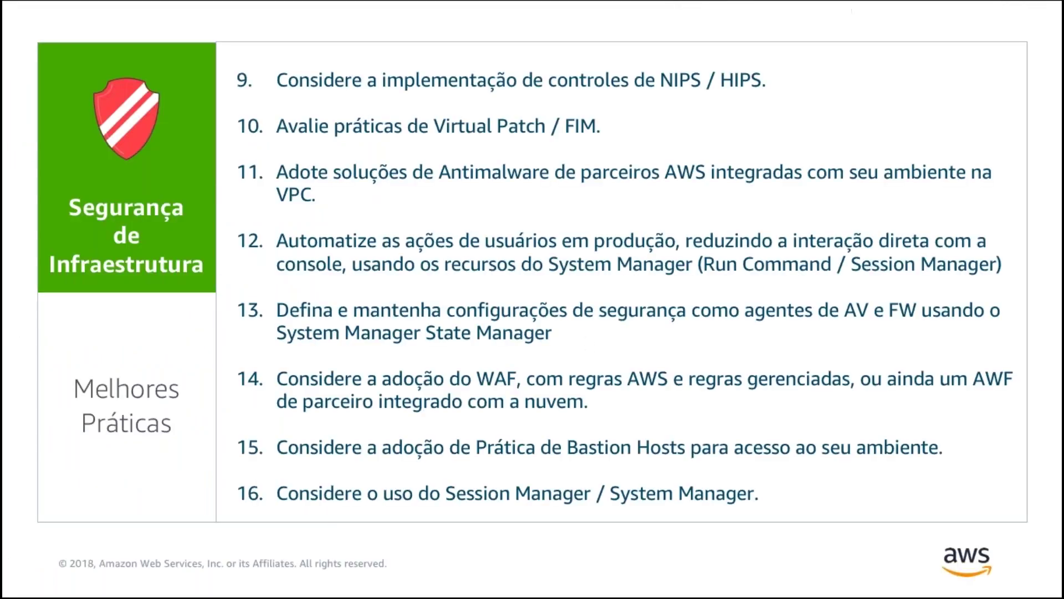
left_click(1039, 295)
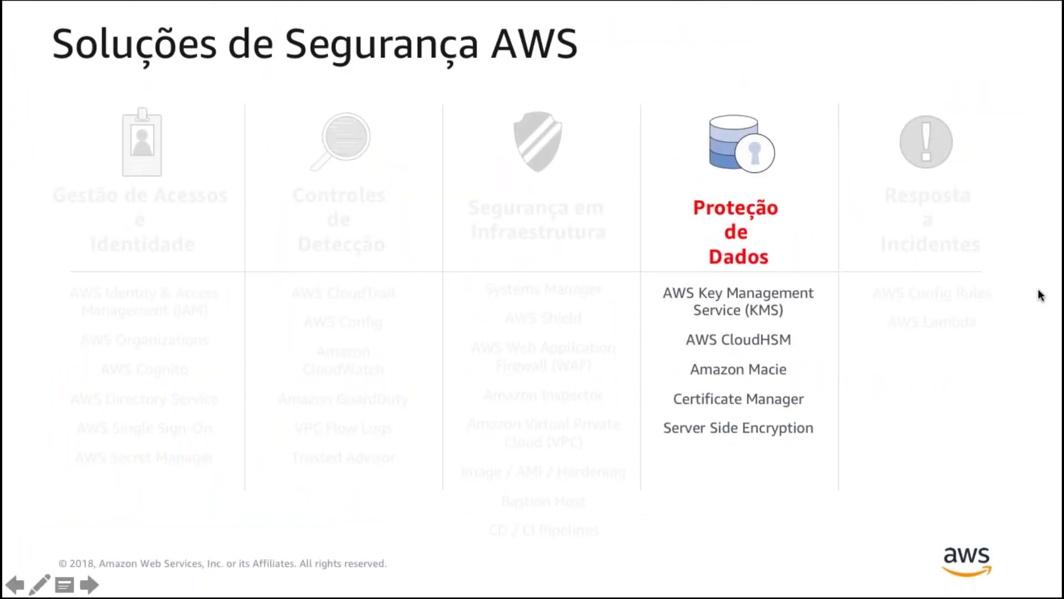
left_click(1039, 290)
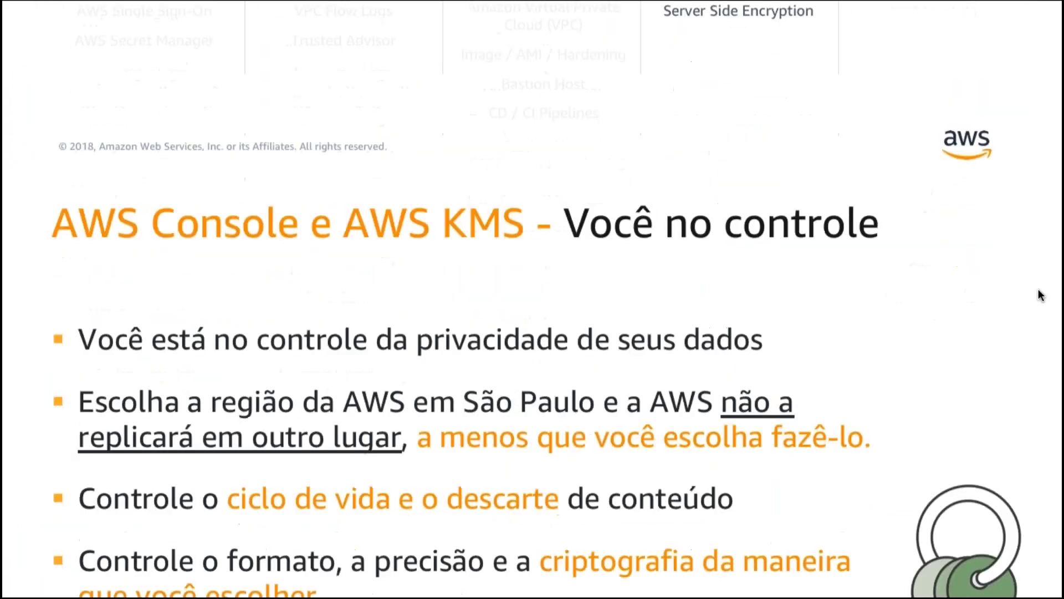